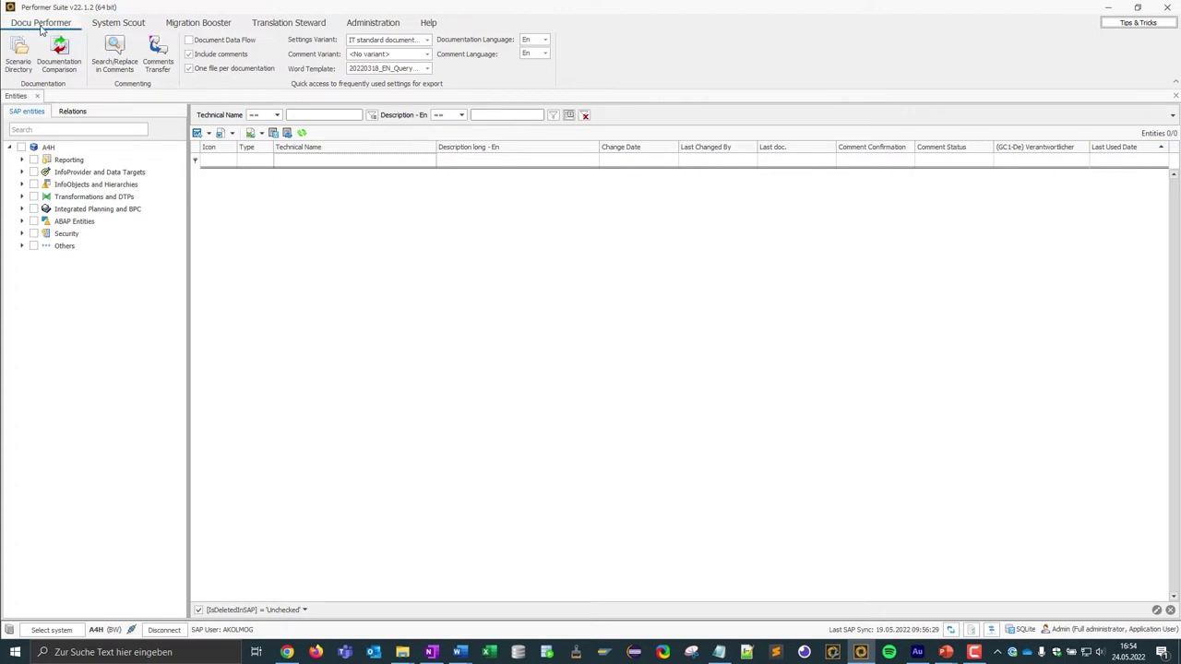
Step: Open the system selection and review the available BW, ERP, BO, HANA and SAC systems
left_click(54, 630)
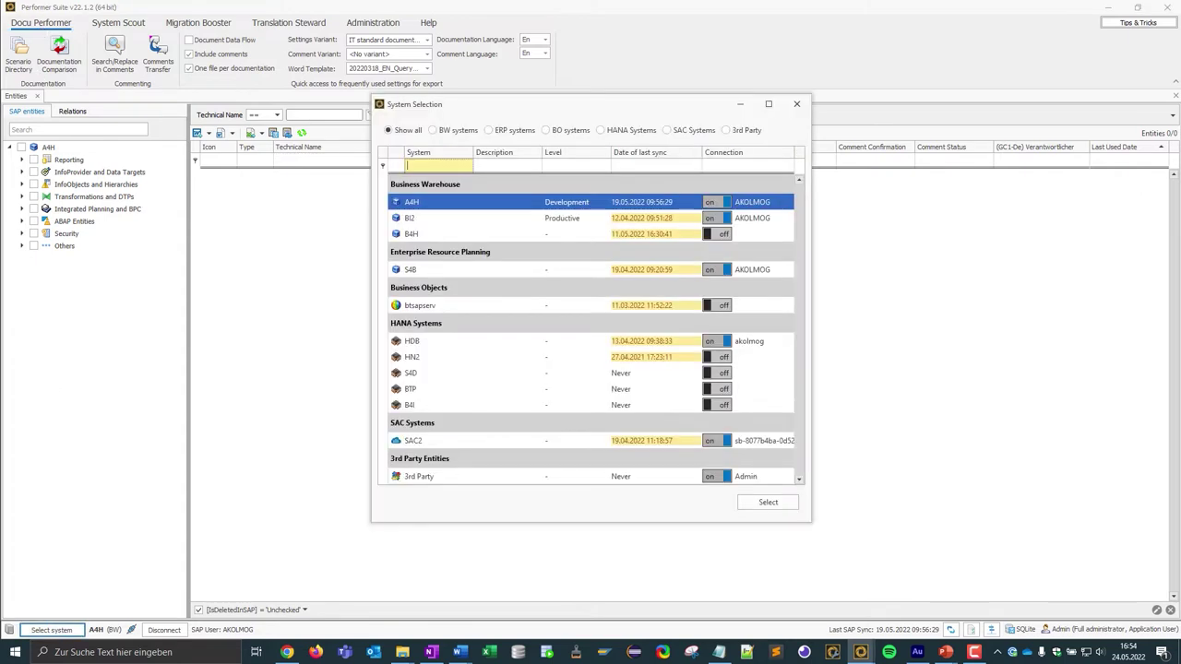
left_click(449, 219)
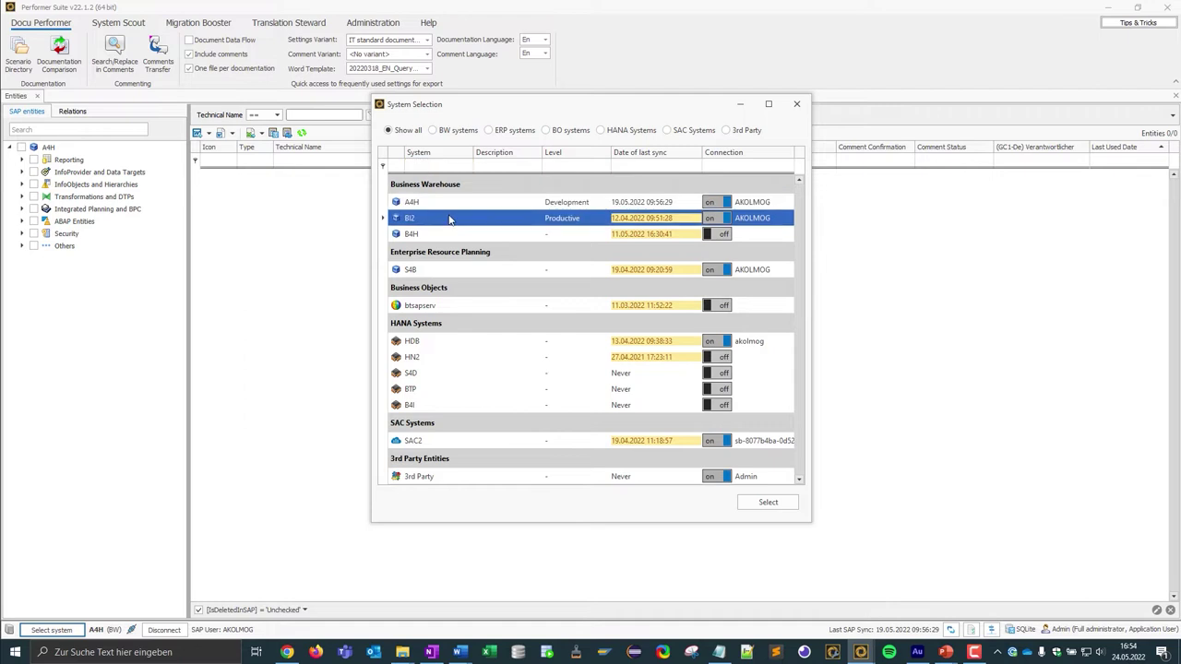
left_click(436, 208)
left_click(437, 221)
left_click(432, 268)
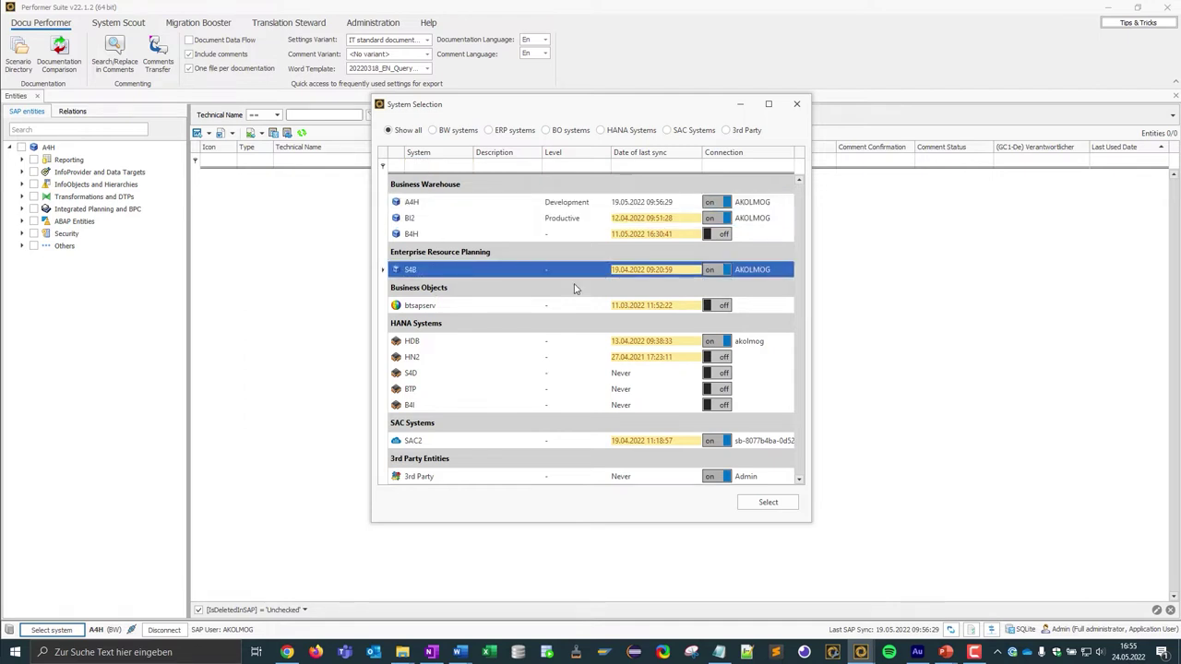
left_click(450, 309)
left_click(461, 360)
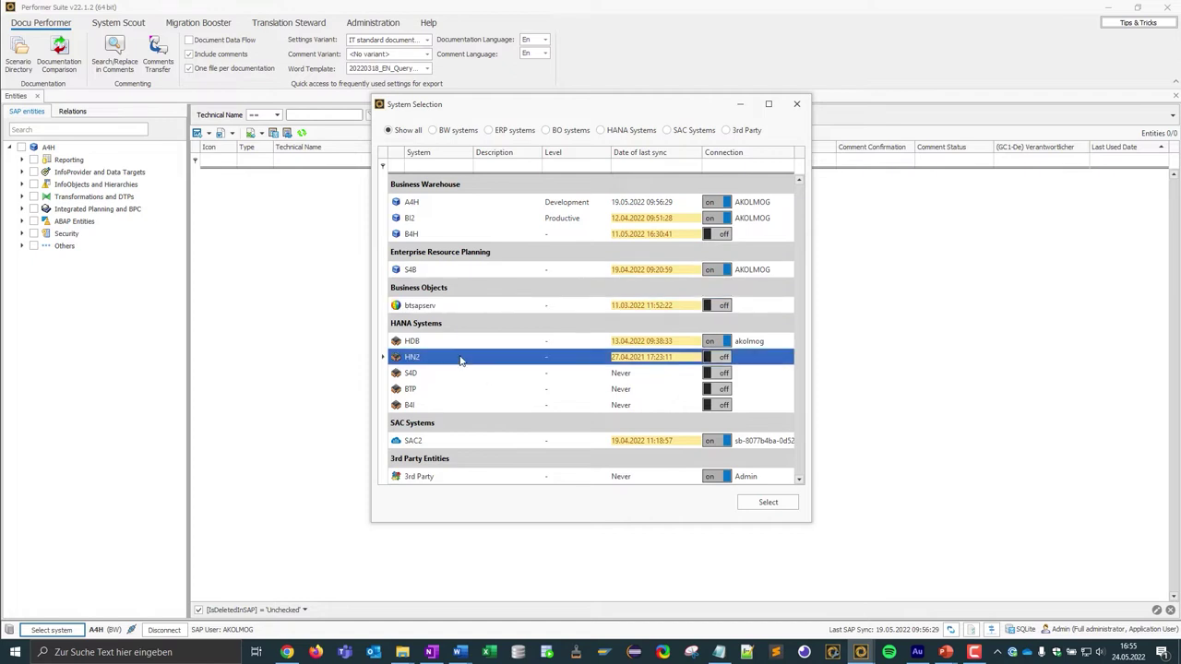
left_click(437, 446)
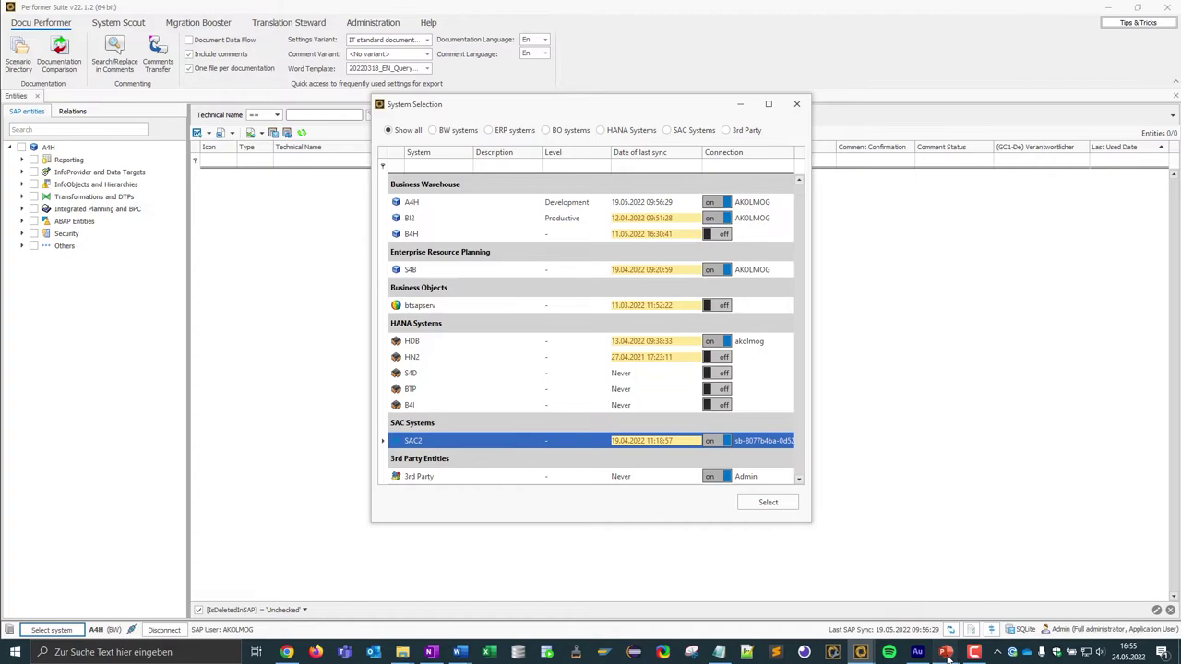
Step: Switch to the running PowerPoint slide show and view the slides around the live demo slide
mouse_move(944, 657)
left_click(934, 583)
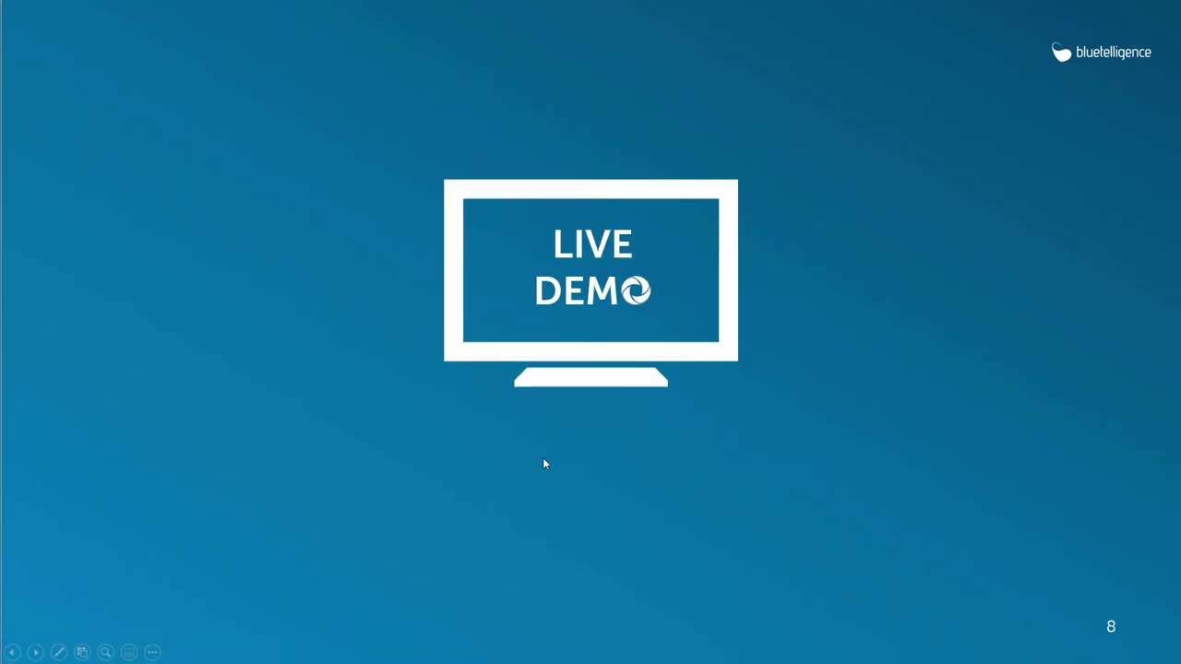
left_click(543, 457)
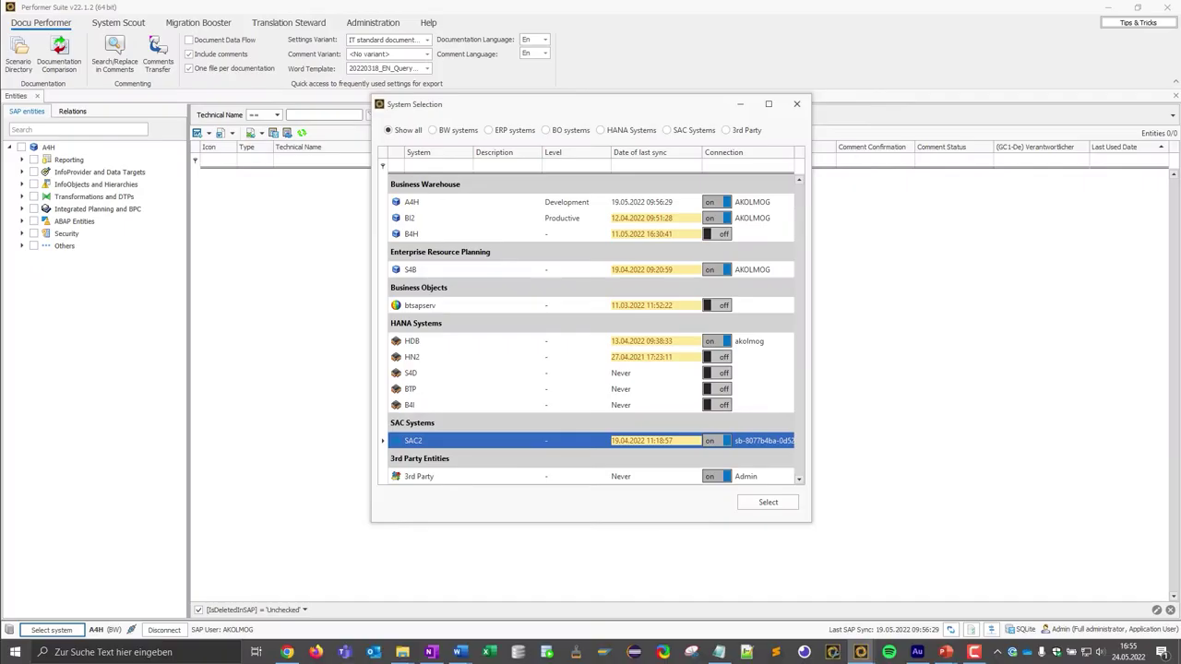
Step: Choose the A4H development system in Performer Suite as the working system
left_click(451, 205)
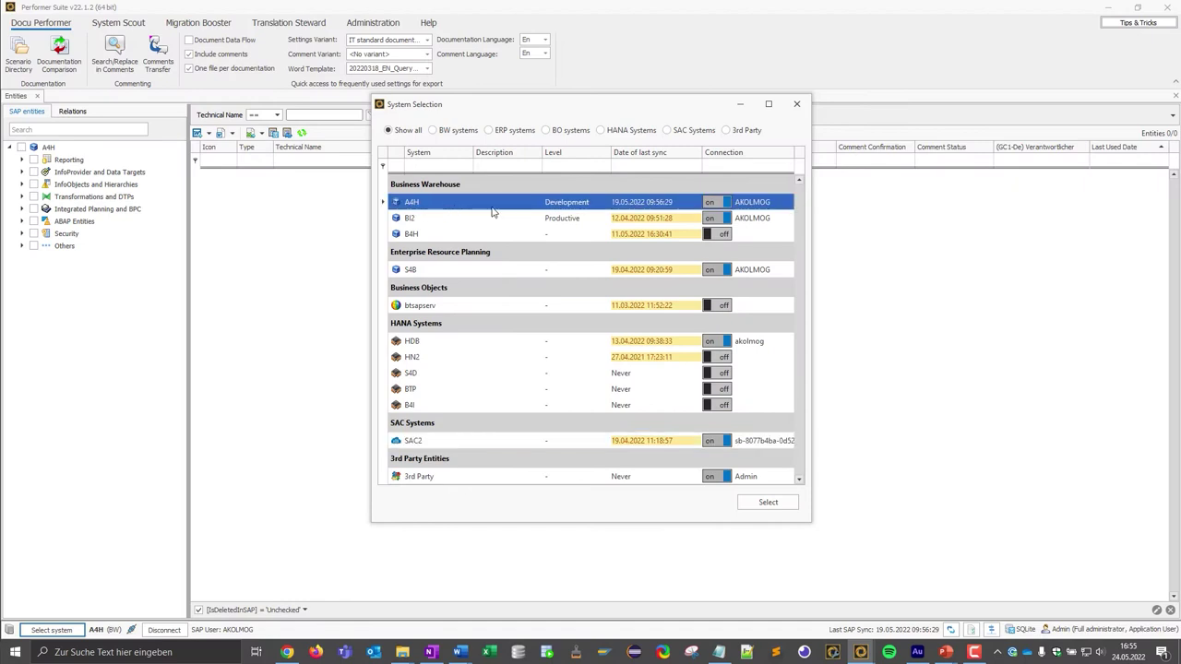
left_click(766, 504)
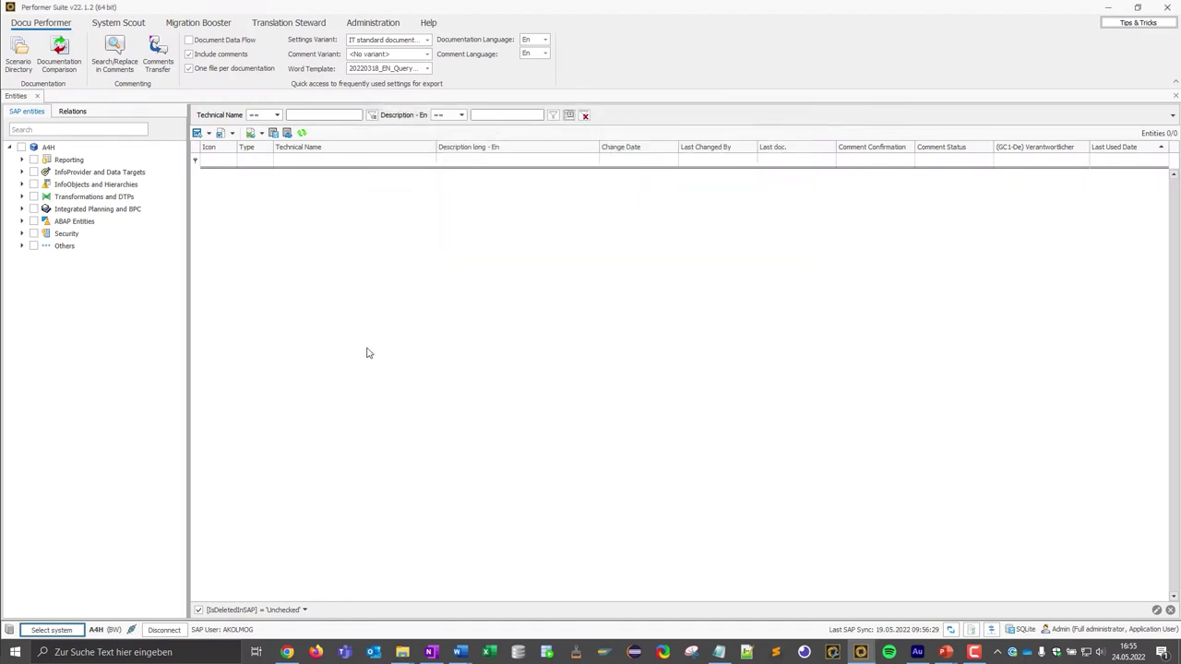
Step: Expand the Reporting, InfoProvider, InfoObjects and Transformations groups of A4H and review their entity types
left_click(22, 162)
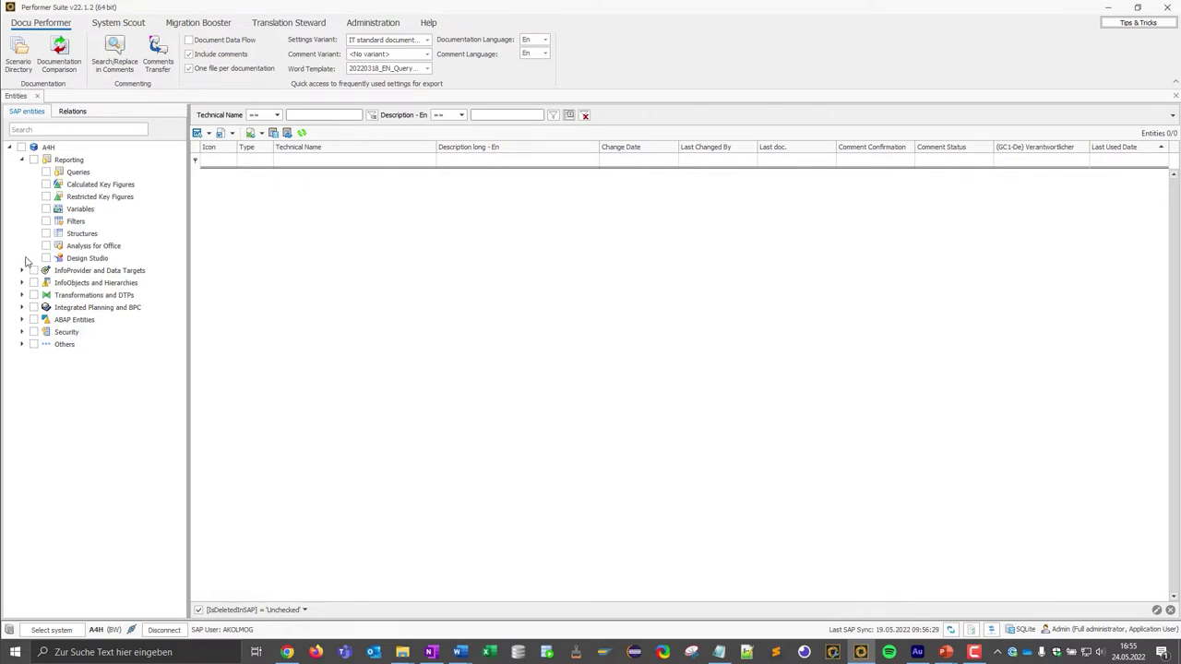
left_click(77, 173)
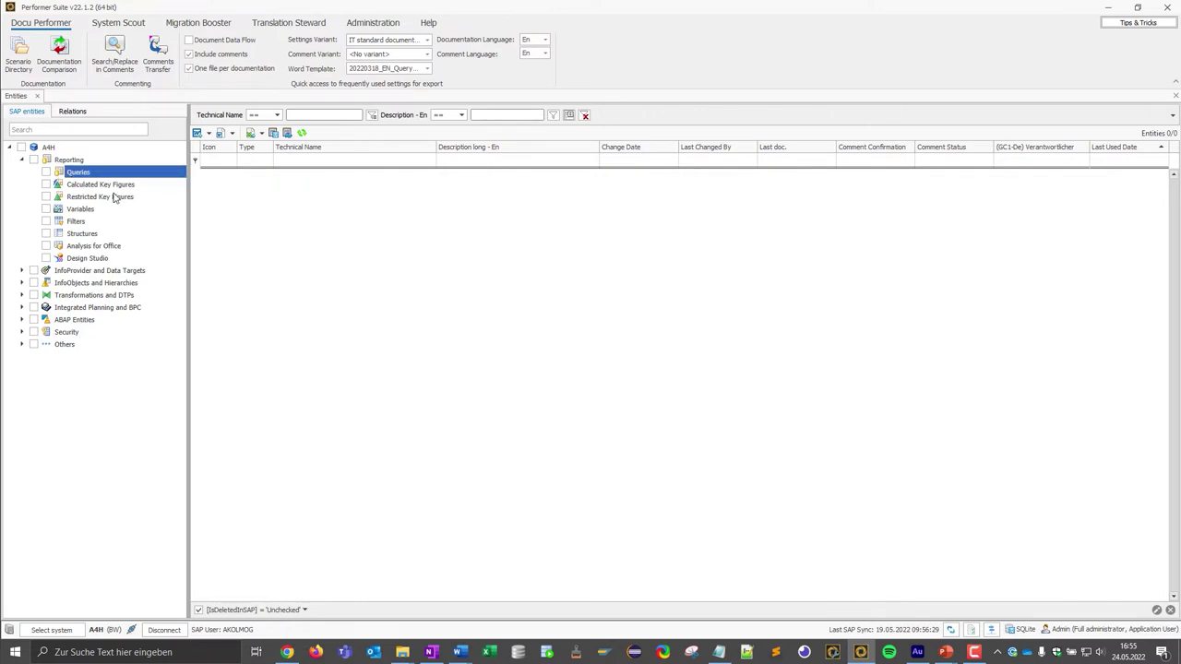
left_click(112, 186)
left_click(22, 271)
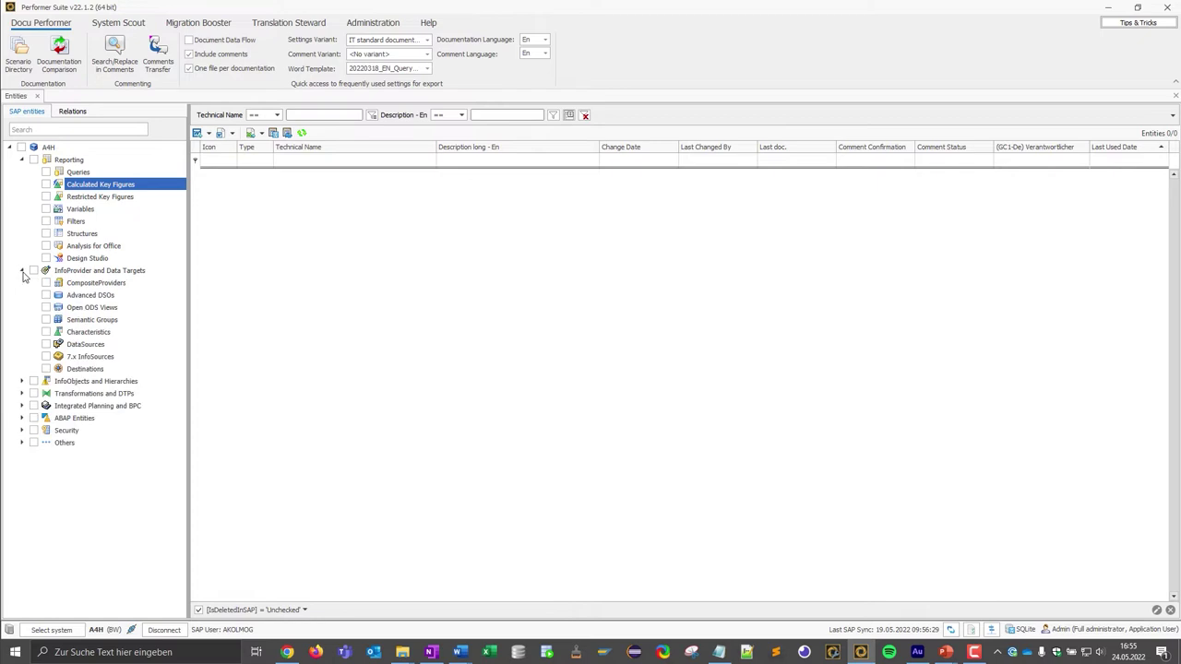
left_click(93, 274)
left_click(93, 283)
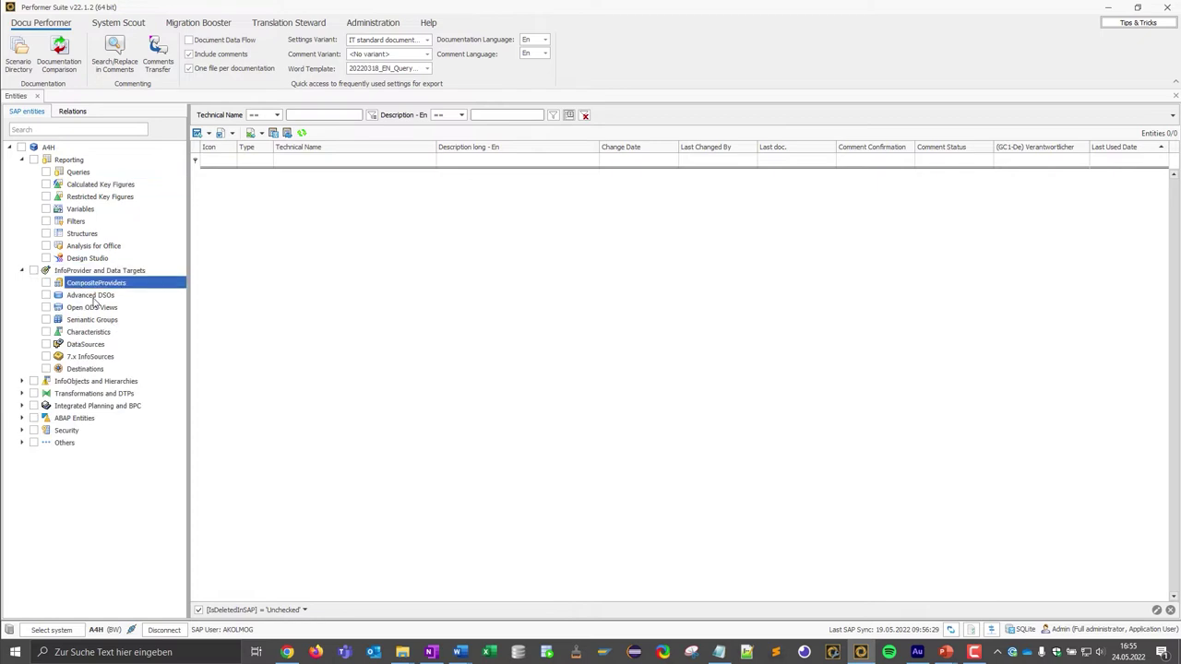
left_click(92, 295)
left_click(22, 381)
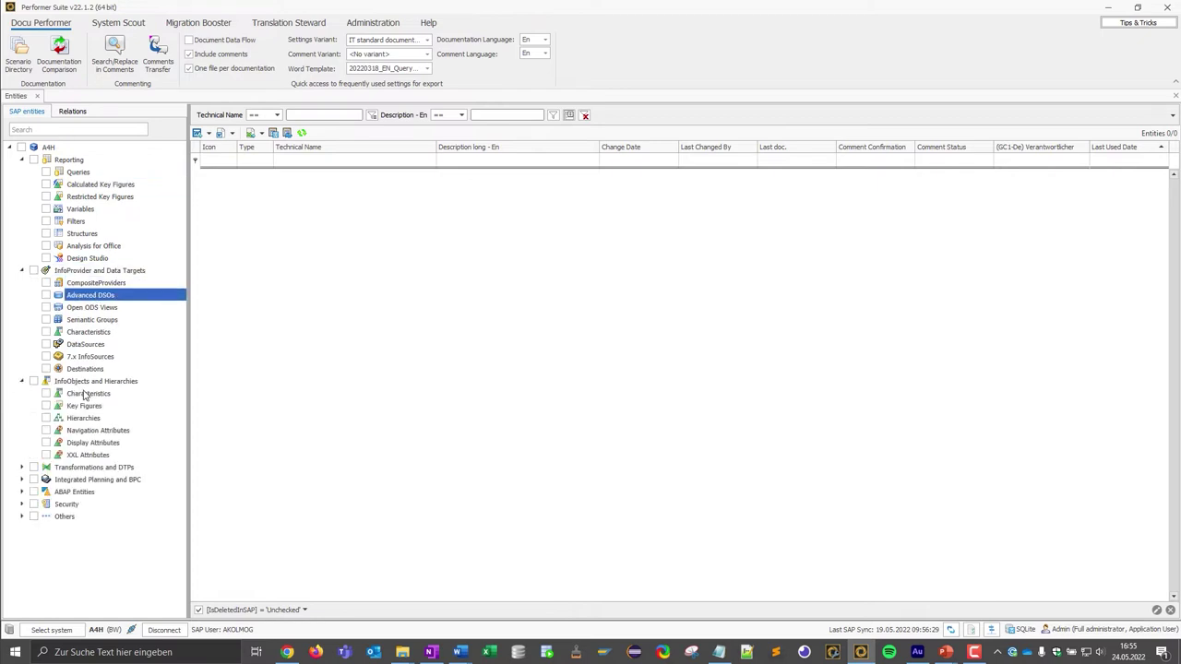
left_click(85, 394)
left_click(22, 467)
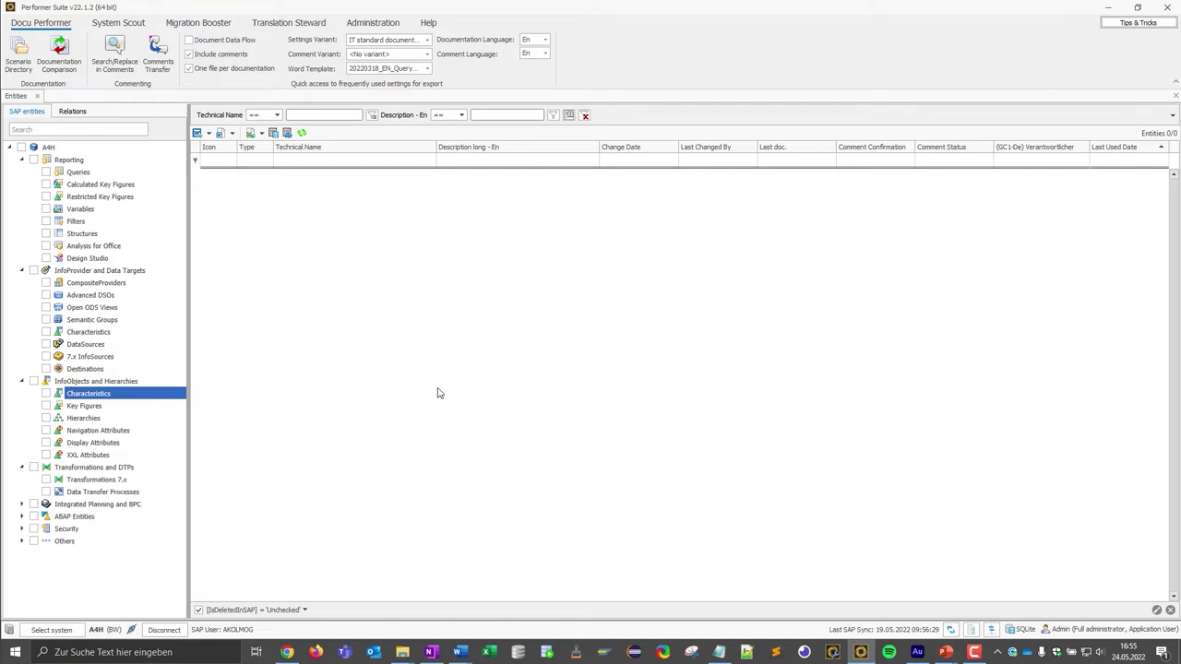
Step: List the queries of A4H and filter their long English description by *procure*
left_click(46, 172)
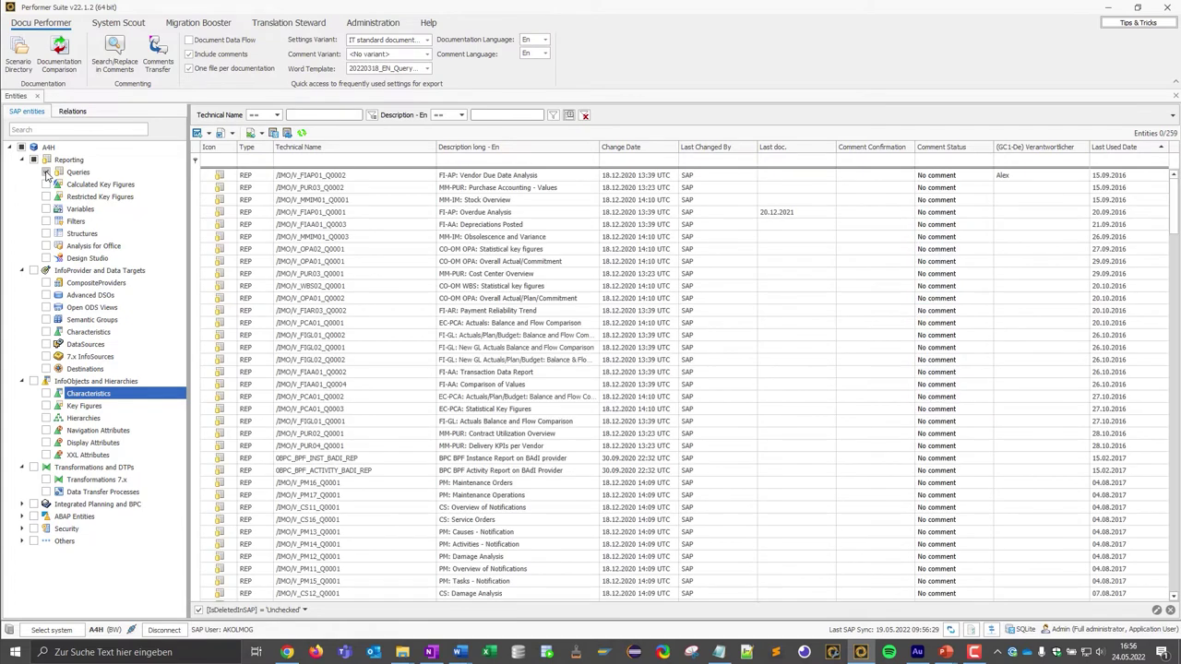
left_click(401, 249)
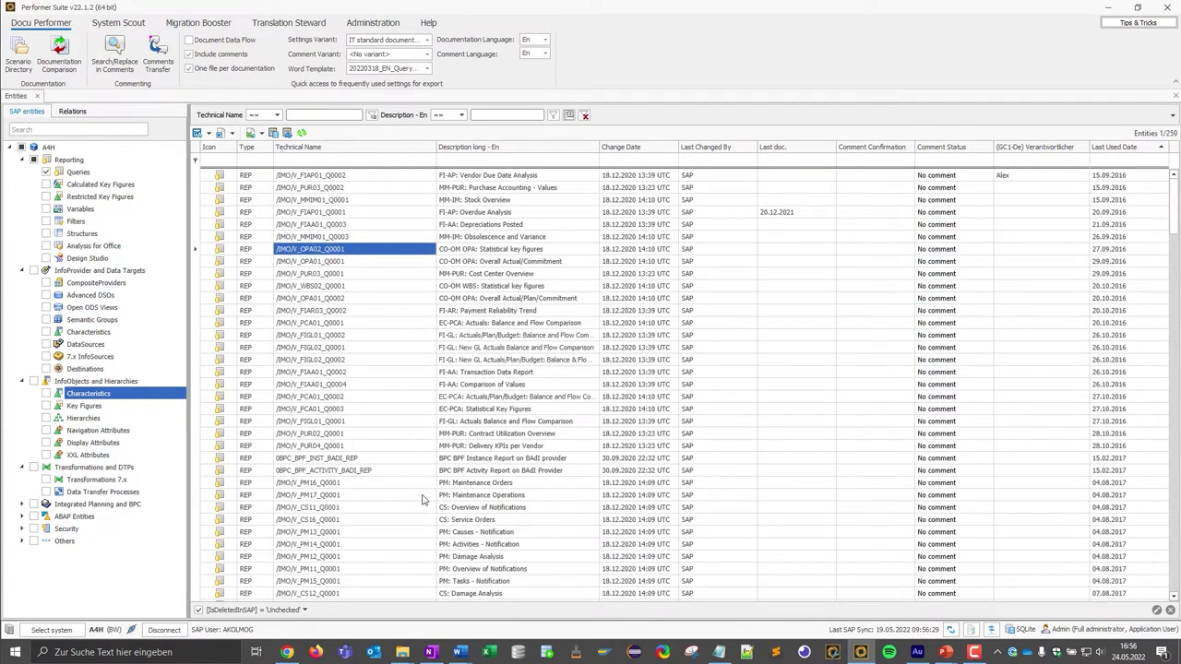
left_click(318, 189)
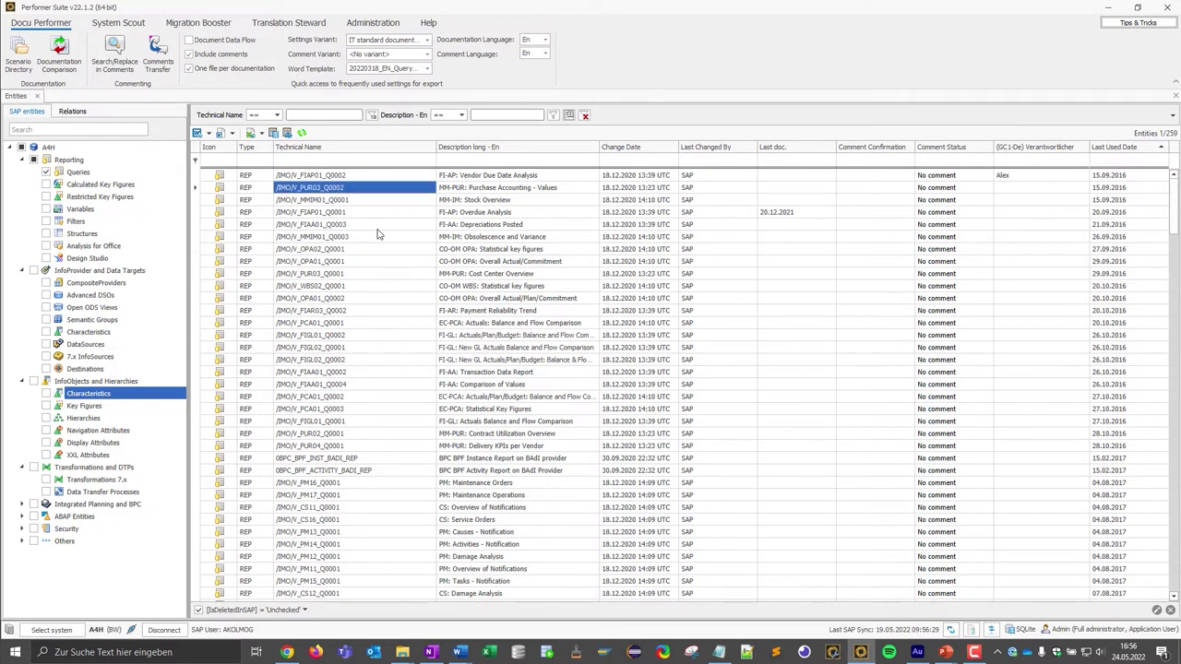
left_click(463, 160)
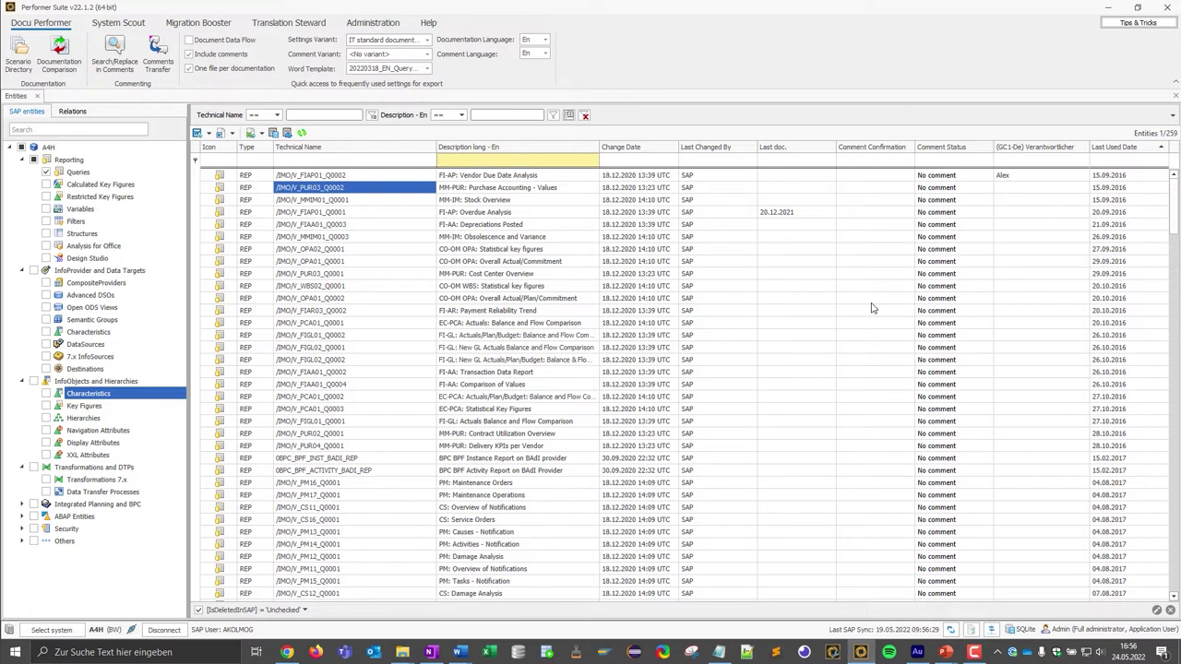
type("abc")
type("procure*")
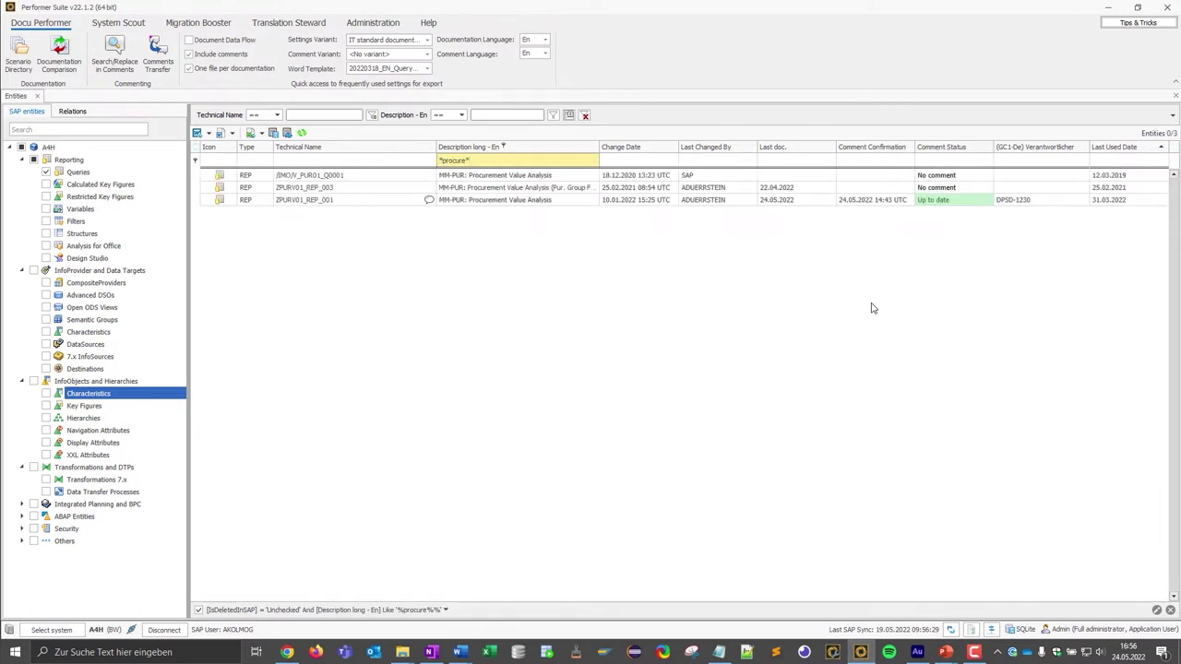
Step: Open the comments of query ZPURV01_REP_001 beside the entity list
left_click(347, 202)
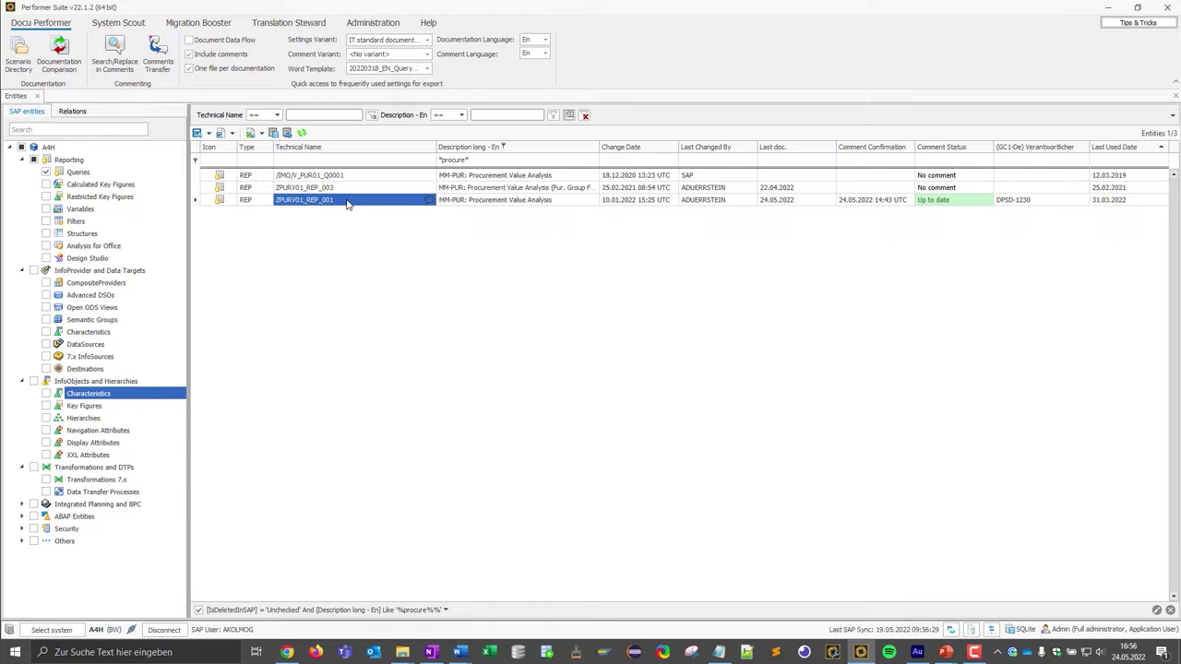
right_click(417, 201)
mouse_move(510, 311)
left_click(628, 309)
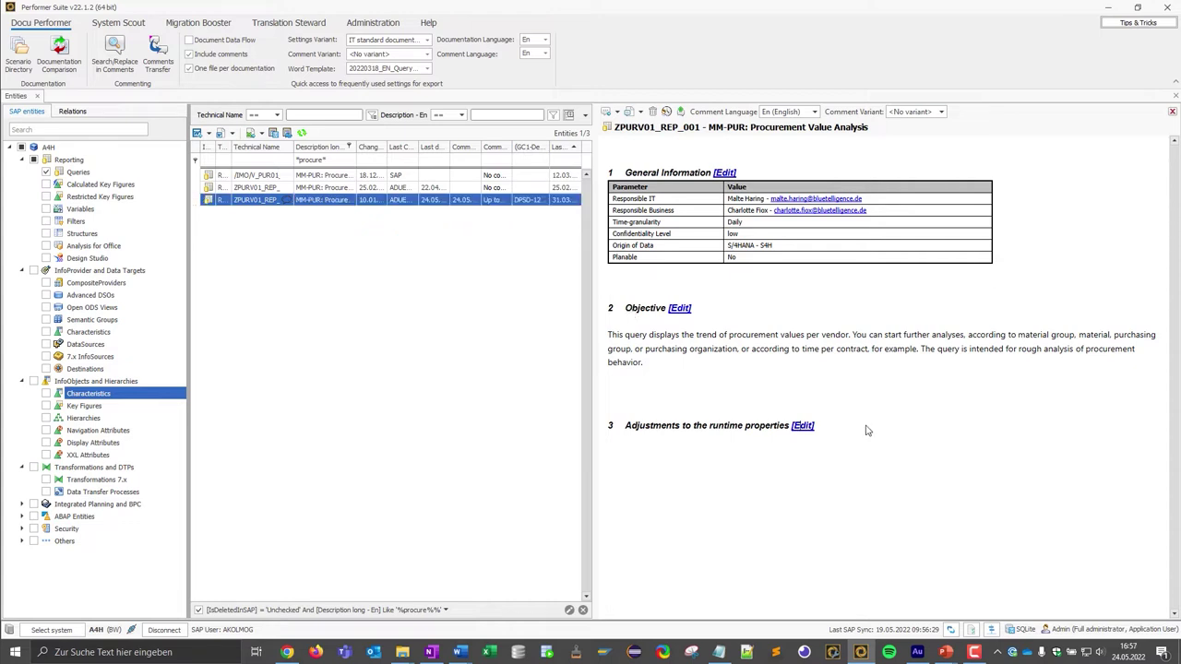
Step: Save the comment "Calculations of this Query are pushed down to HANA Database." under Adjustments to the runtime properties, and close the comments
left_click(802, 427)
type("Calculations of this Query are pushed down to HANA Database.")
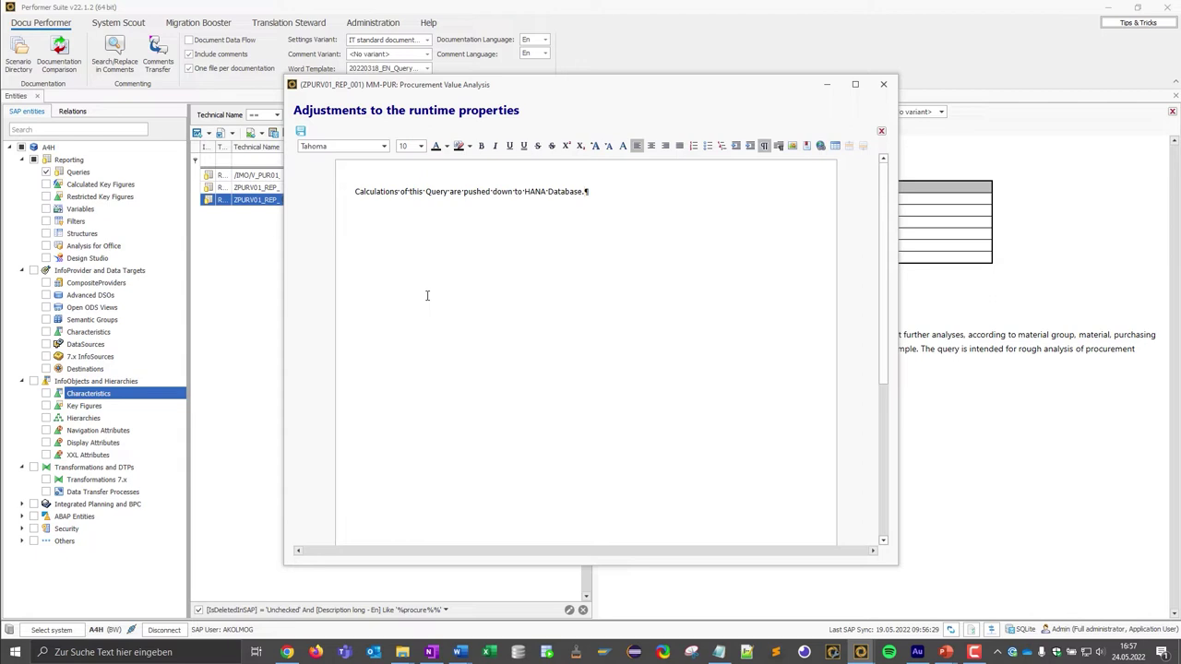
left_click(300, 131)
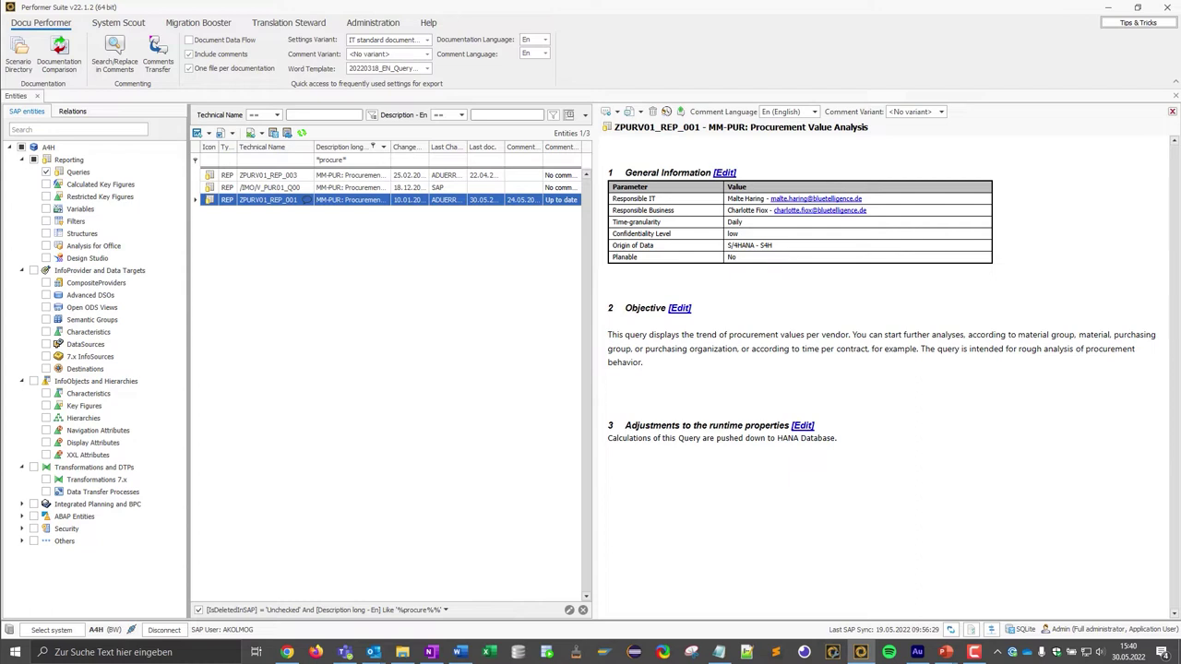
left_click(1171, 112)
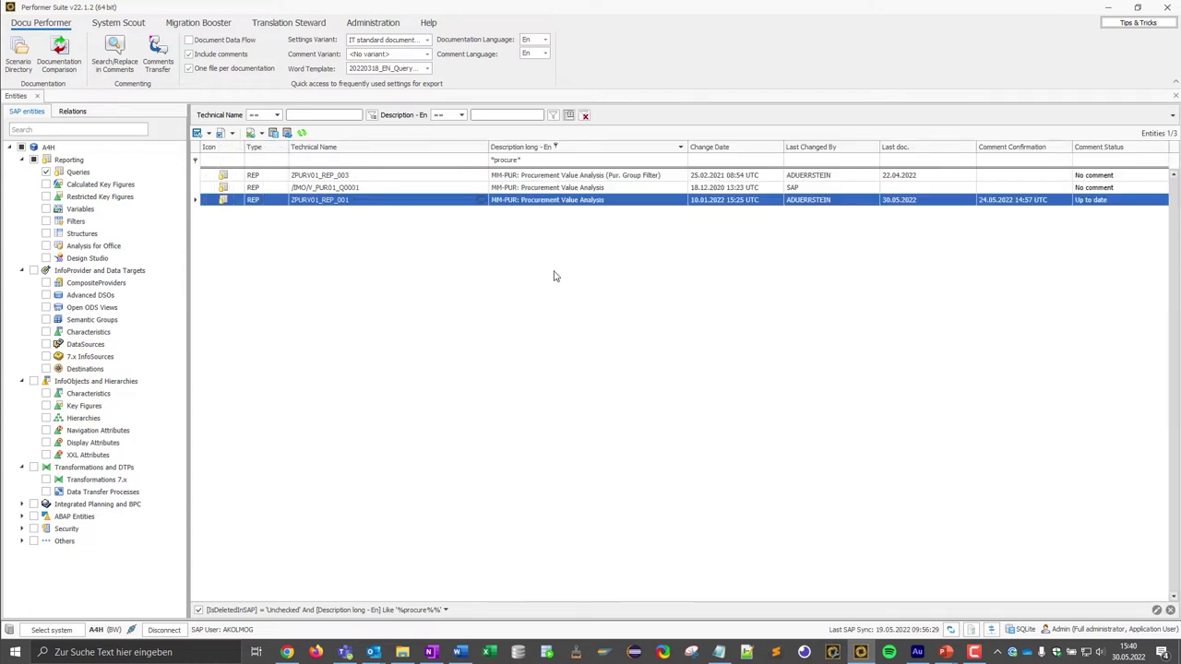
Step: Check the change date, comment confirmation and comment status of query ZPURV01_REP_001
left_click(717, 201)
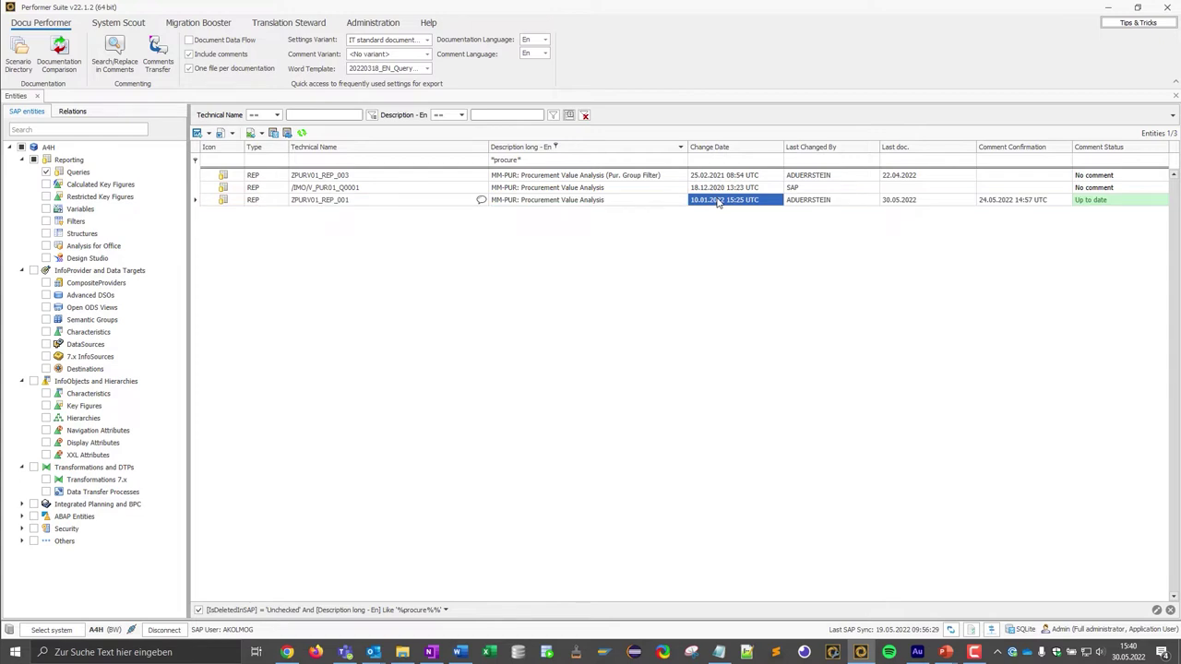
left_click(993, 206)
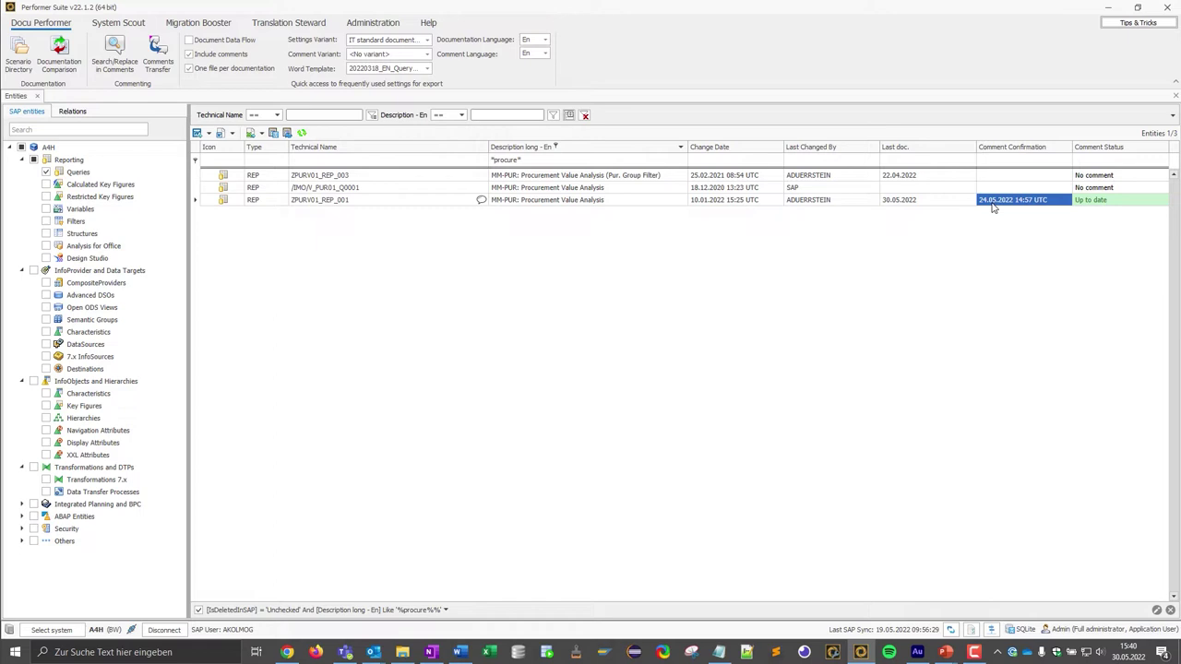
left_click(1125, 203)
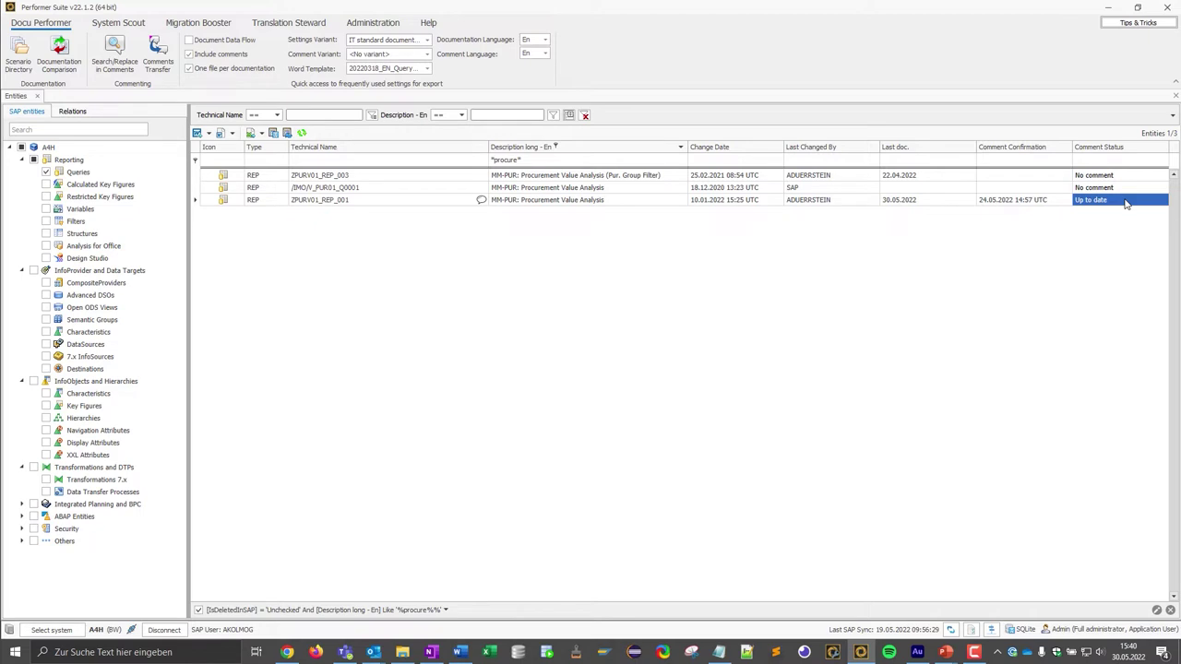
Step: Create a docx documentation of query ZPURV01_REP_001 and open the generated file in Word
right_click(399, 201)
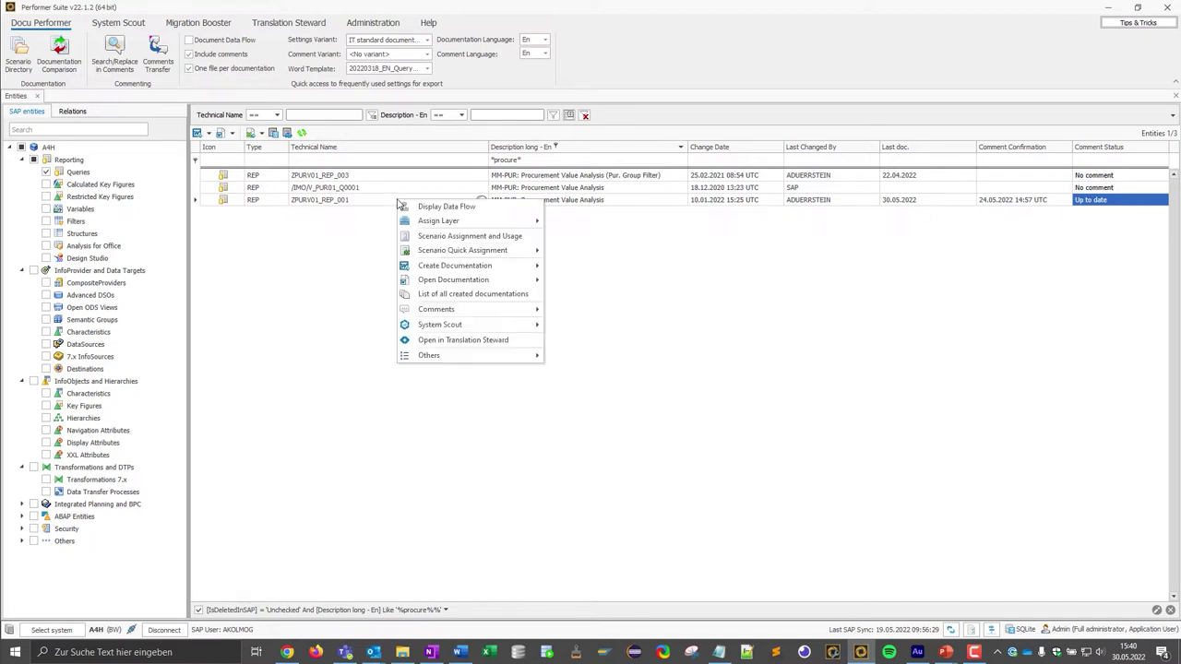
mouse_move(497, 268)
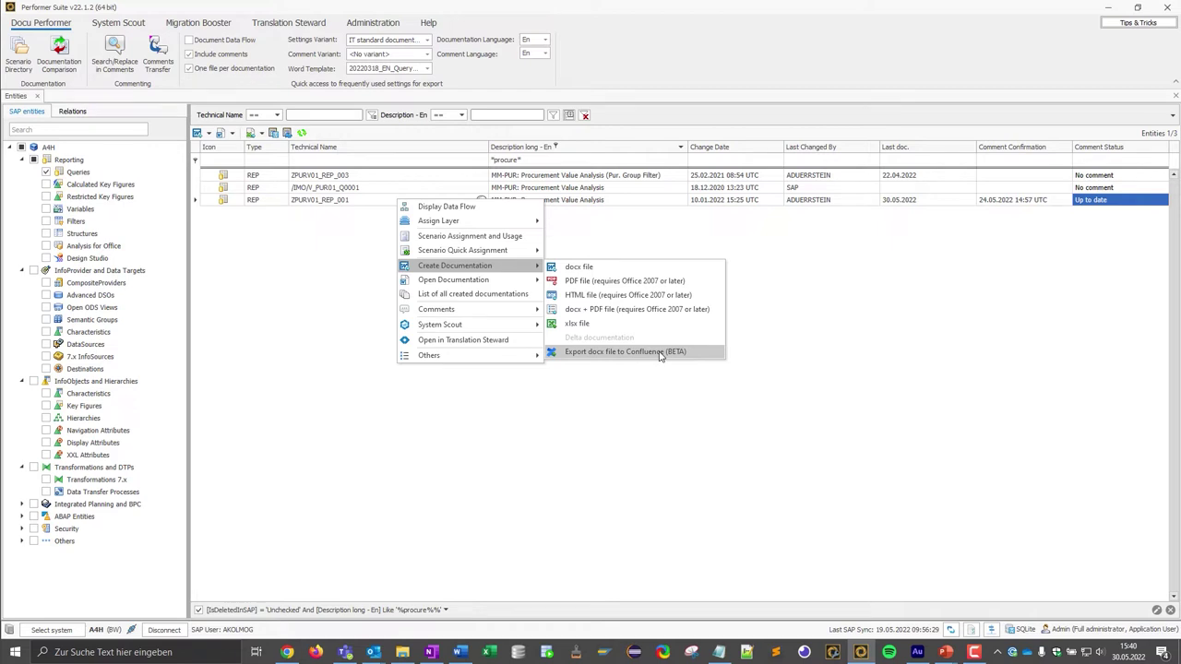
left_click(580, 269)
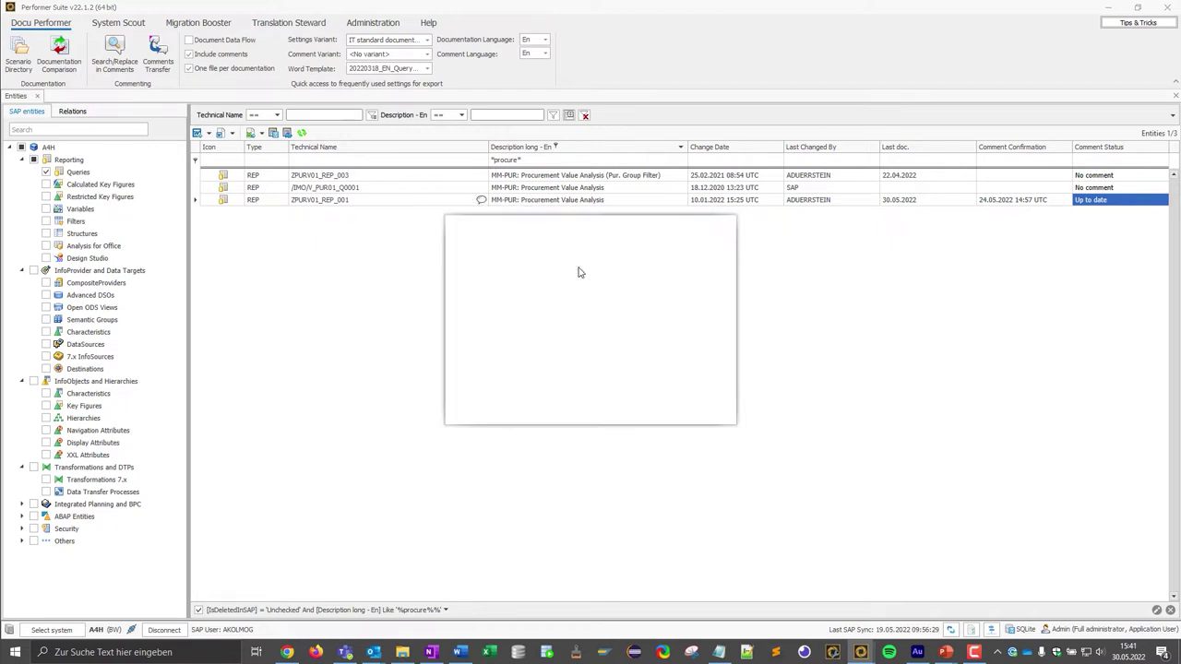
left_click(532, 363)
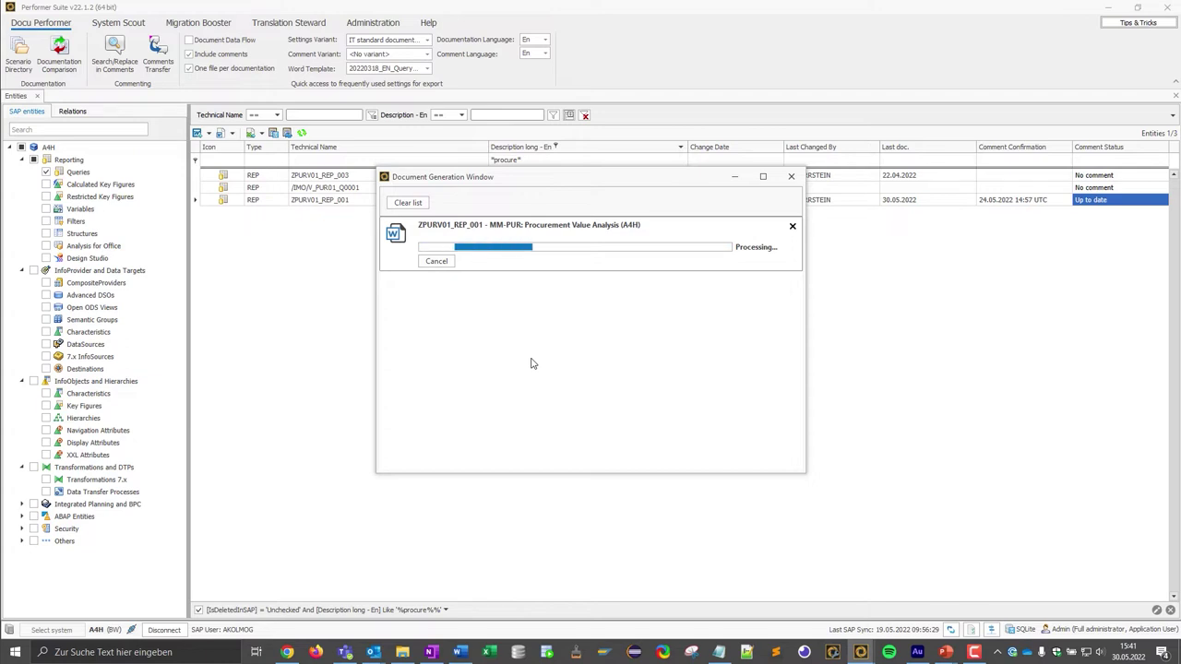
left_click(464, 233)
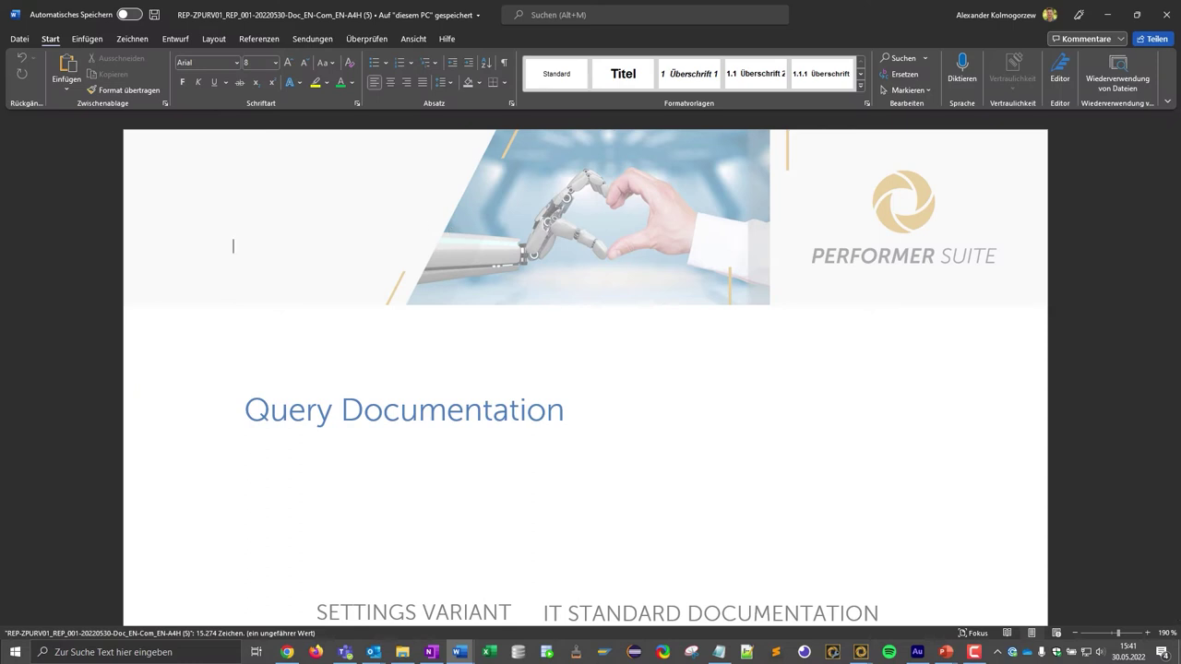
Step: Show the navigation pane with the headings of the generated Word documentation
scroll(739, 341, "down", 2, "ctrl")
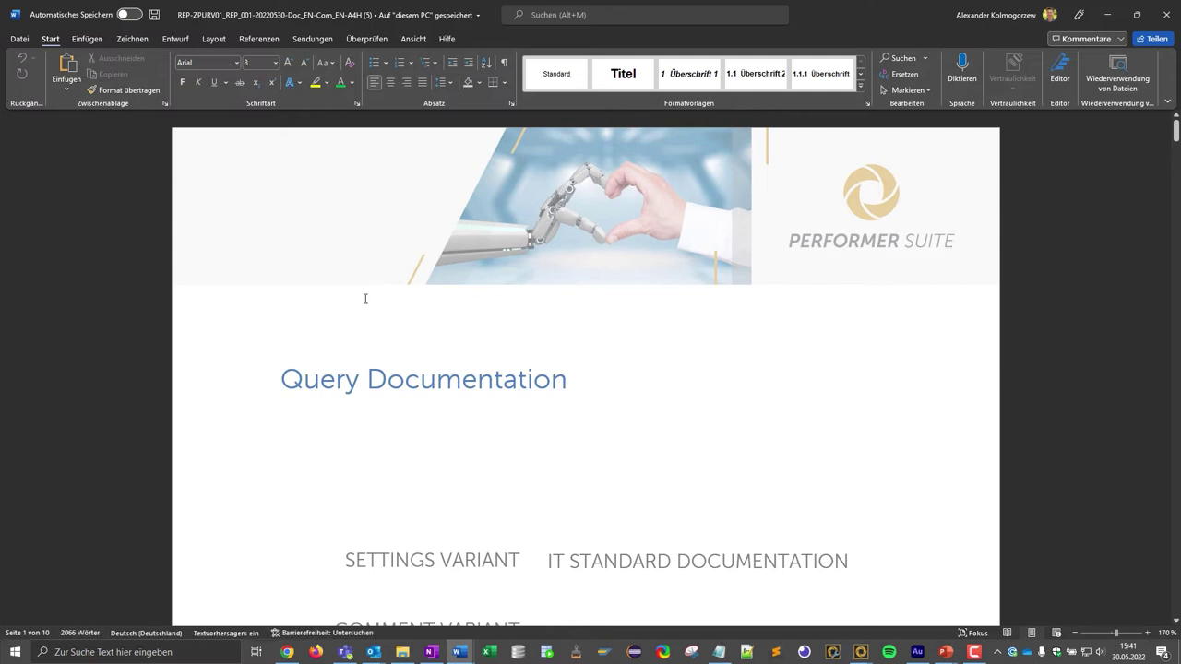
left_click(412, 38)
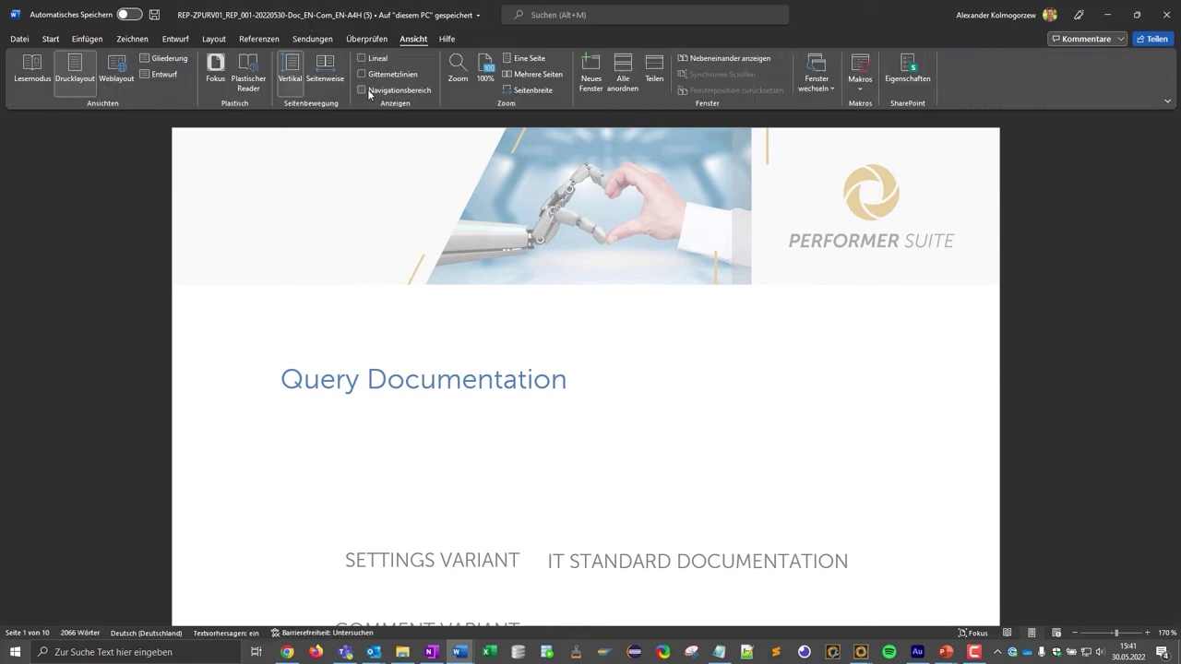
left_click(367, 89)
Step: Review the Comment chapter of ZPURV01_REP_001, including the text under Adjustments to the runtime properties
left_click(57, 223)
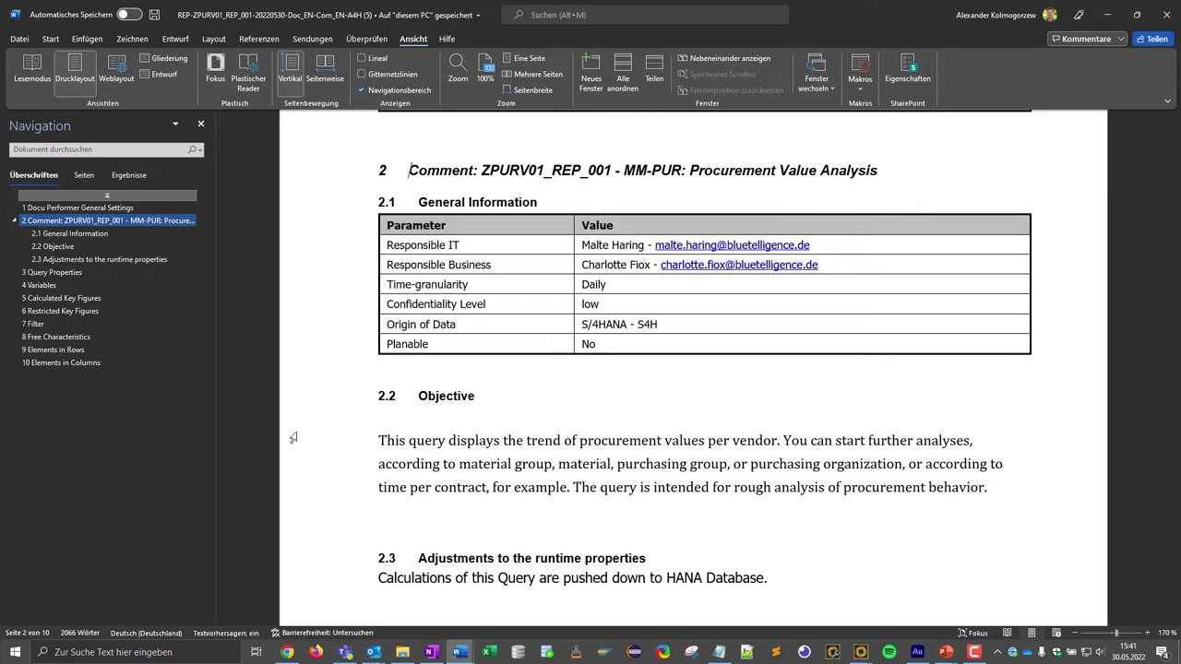
left_click(412, 578)
triple_click(411, 578)
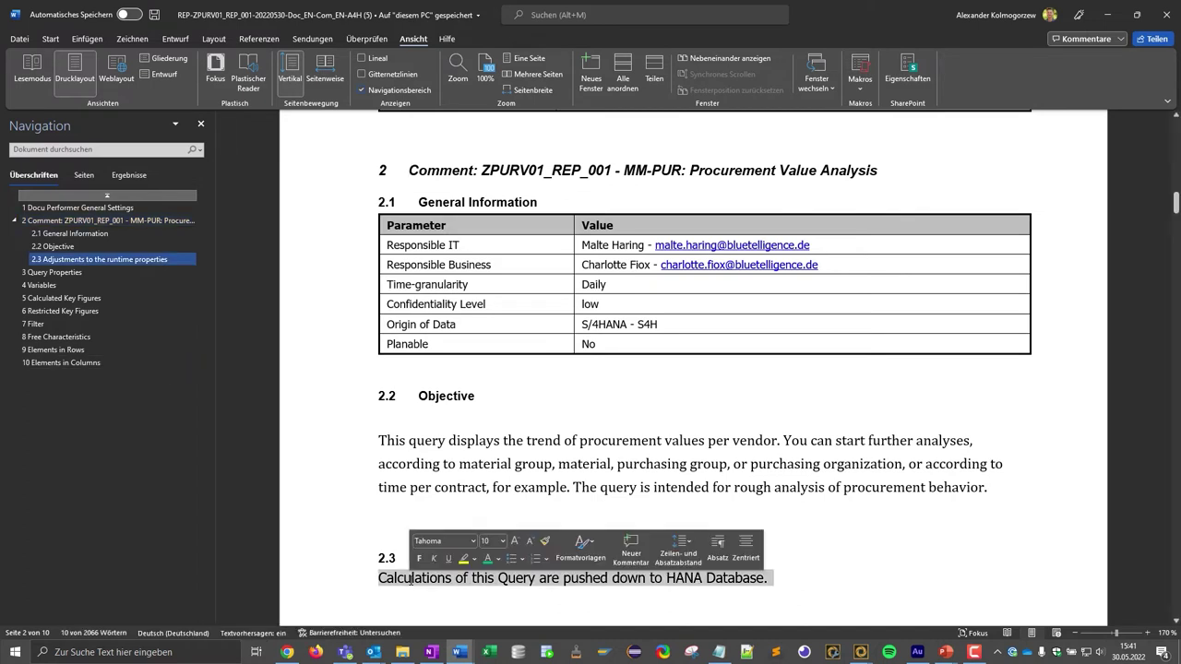
left_click(833, 564)
Step: Review the chapters Query Properties, Variables and Calculated Key Figures, including the formula and comment of Average Order Price
left_click(42, 276)
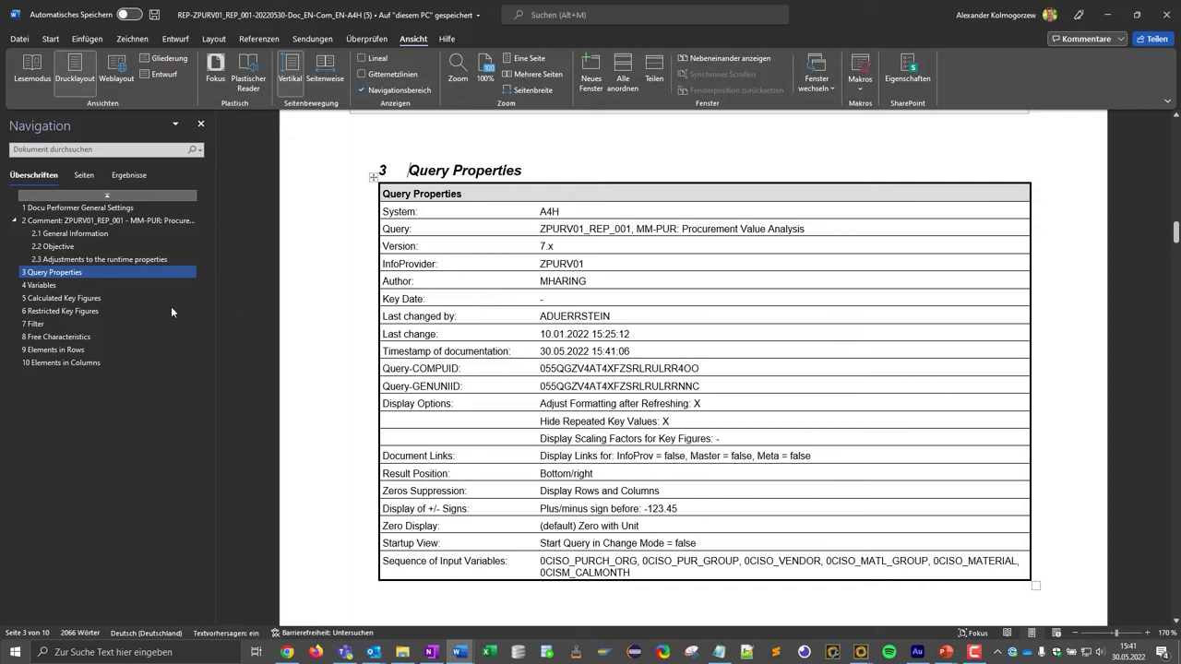
left_click(66, 284)
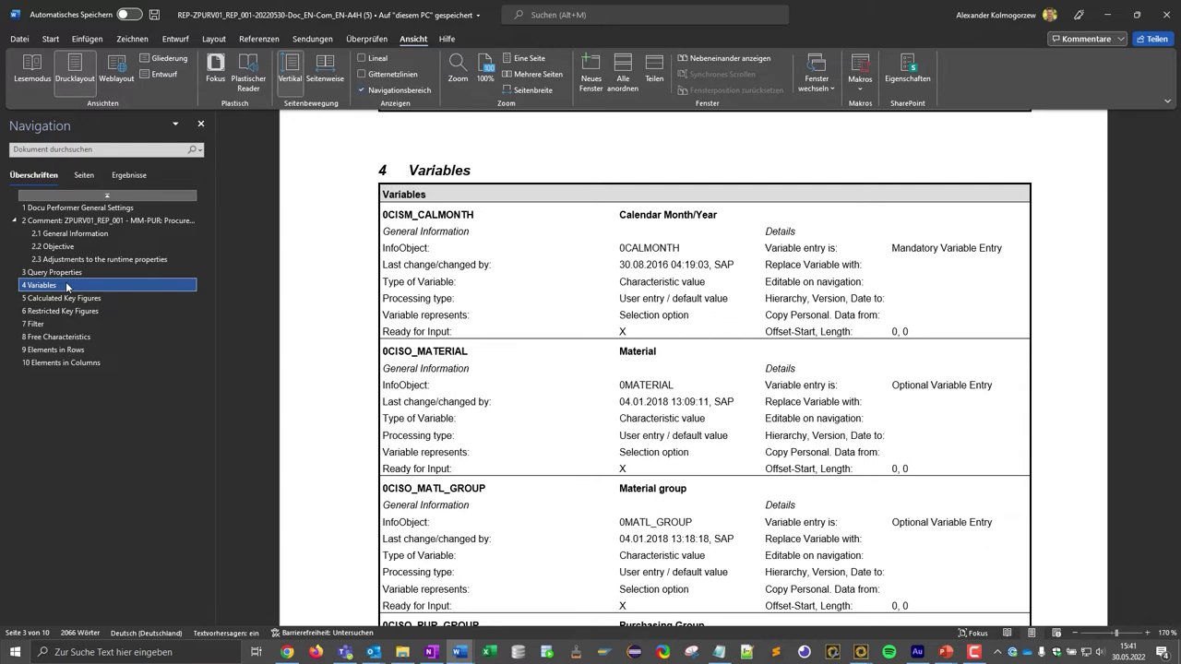
left_click(65, 299)
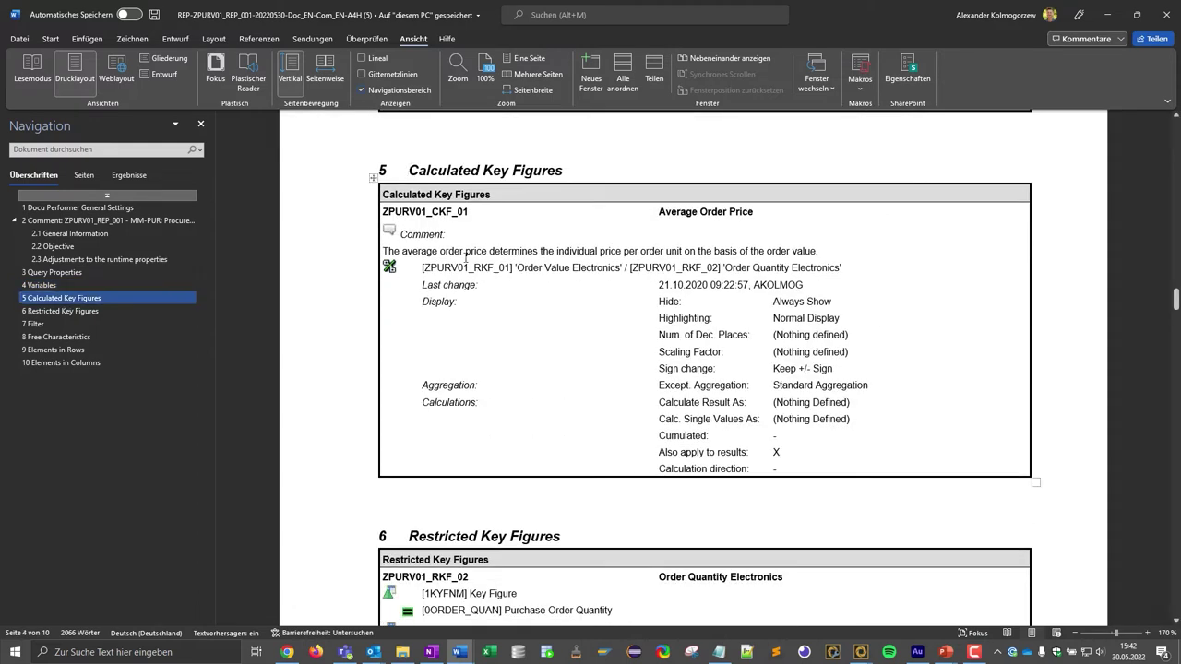
left_click_drag(423, 268, 703, 269)
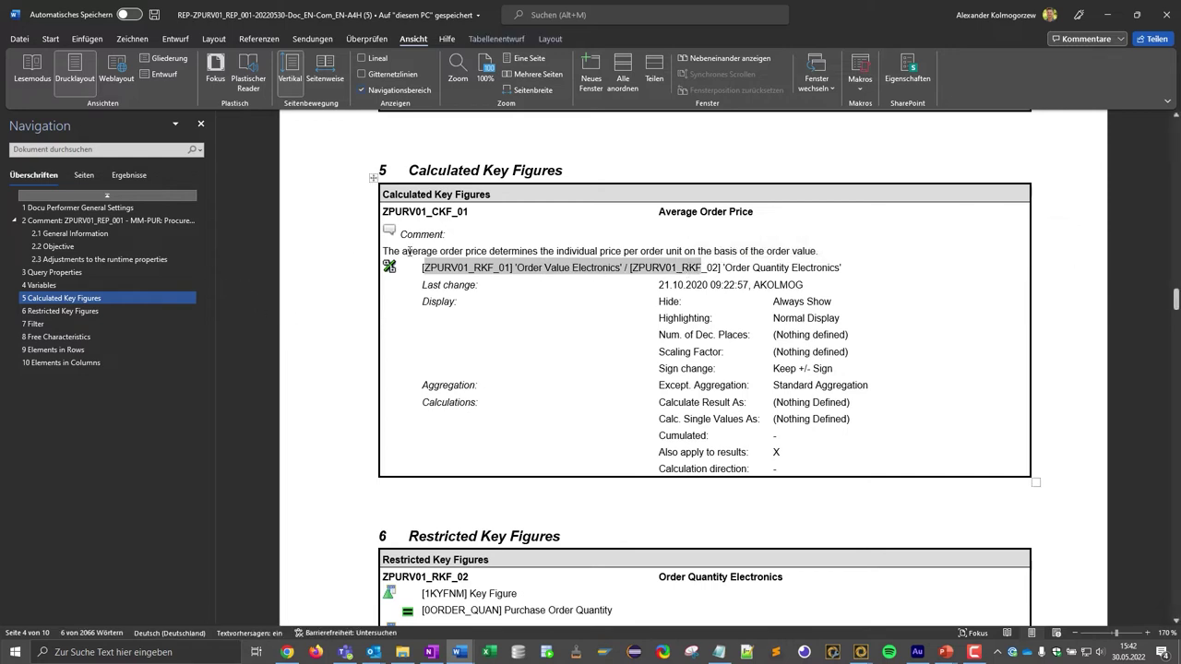
double_click(408, 251)
left_click(409, 251)
left_click(412, 250)
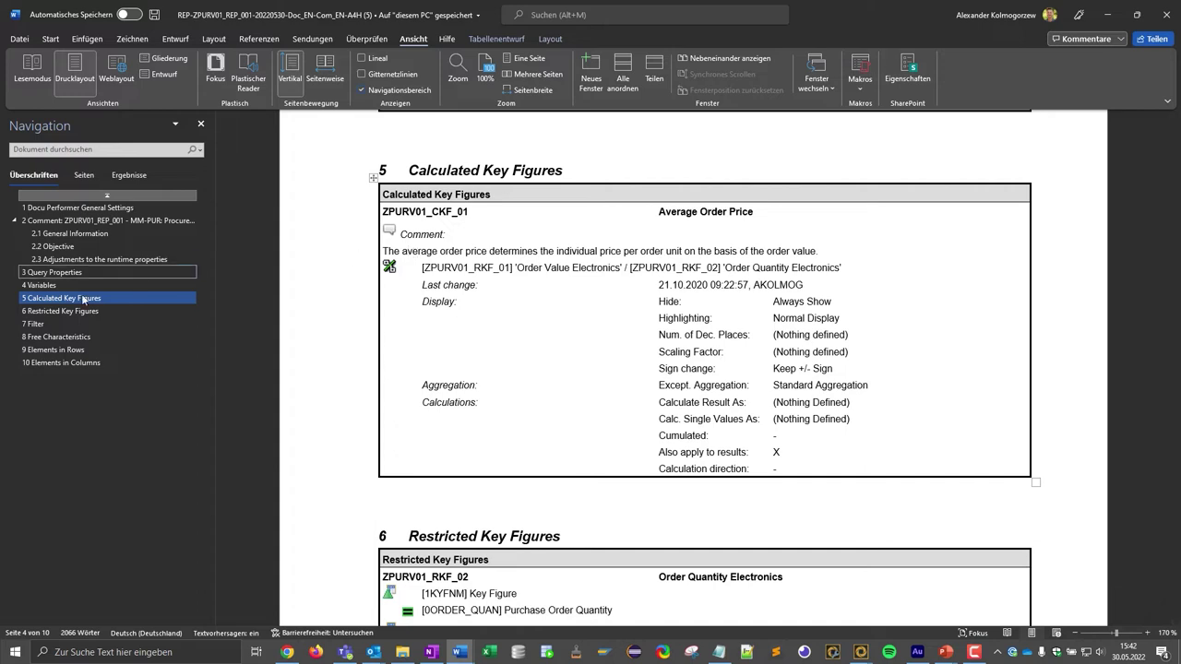
Step: Review the remaining chapters from Restricted Key Figures, Filter and Free Characteristics through Elements in Rows and Elements in Columns
left_click(66, 311)
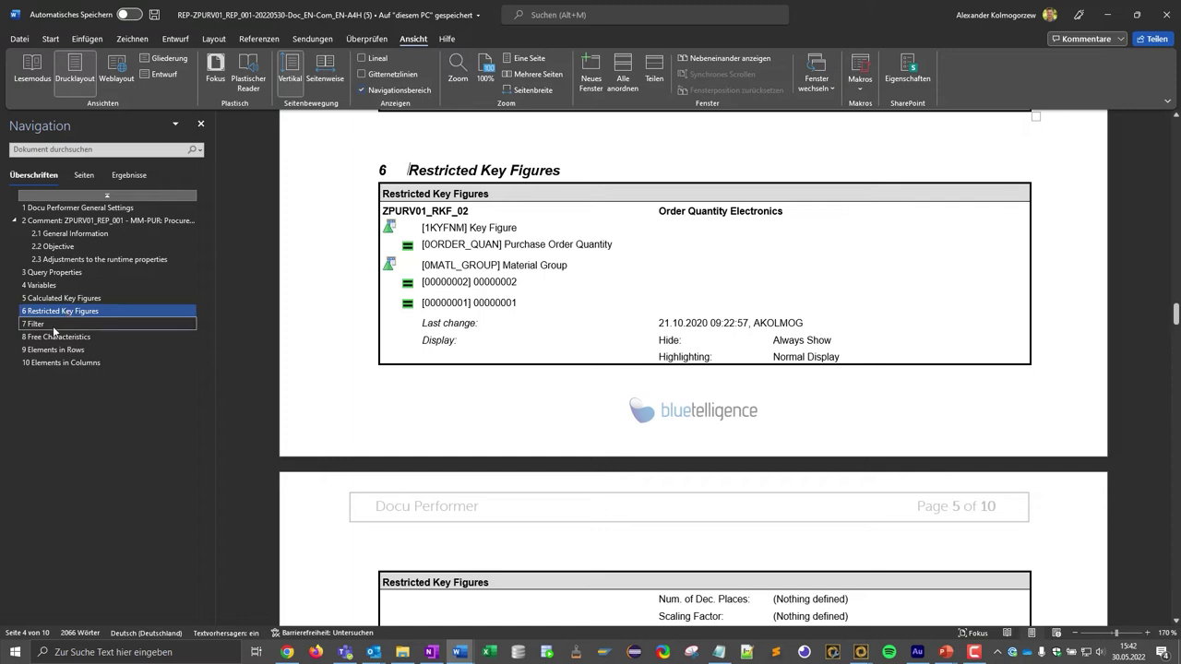
left_click(53, 327)
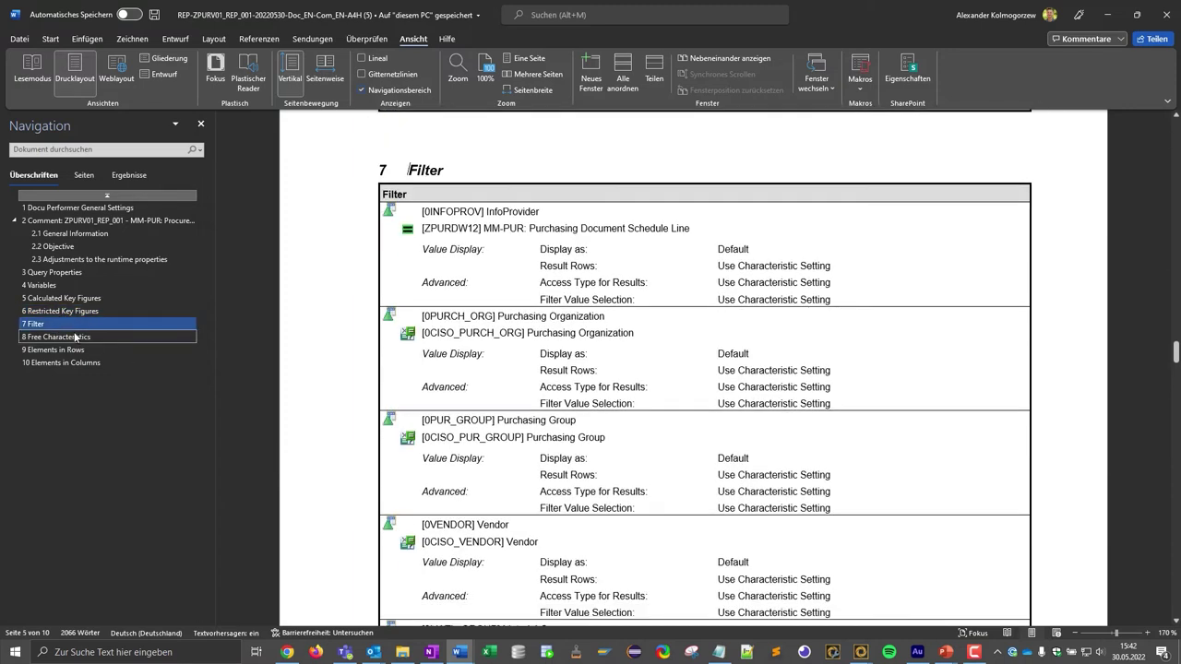
left_click(85, 336)
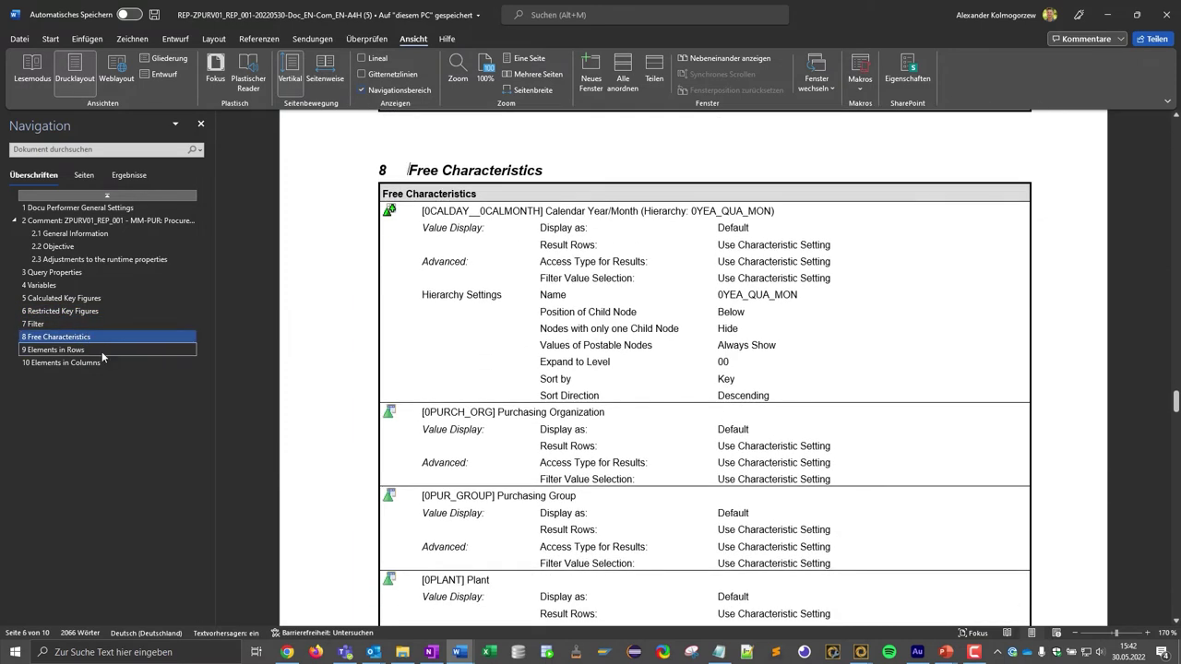
left_click(103, 356)
left_click(100, 366)
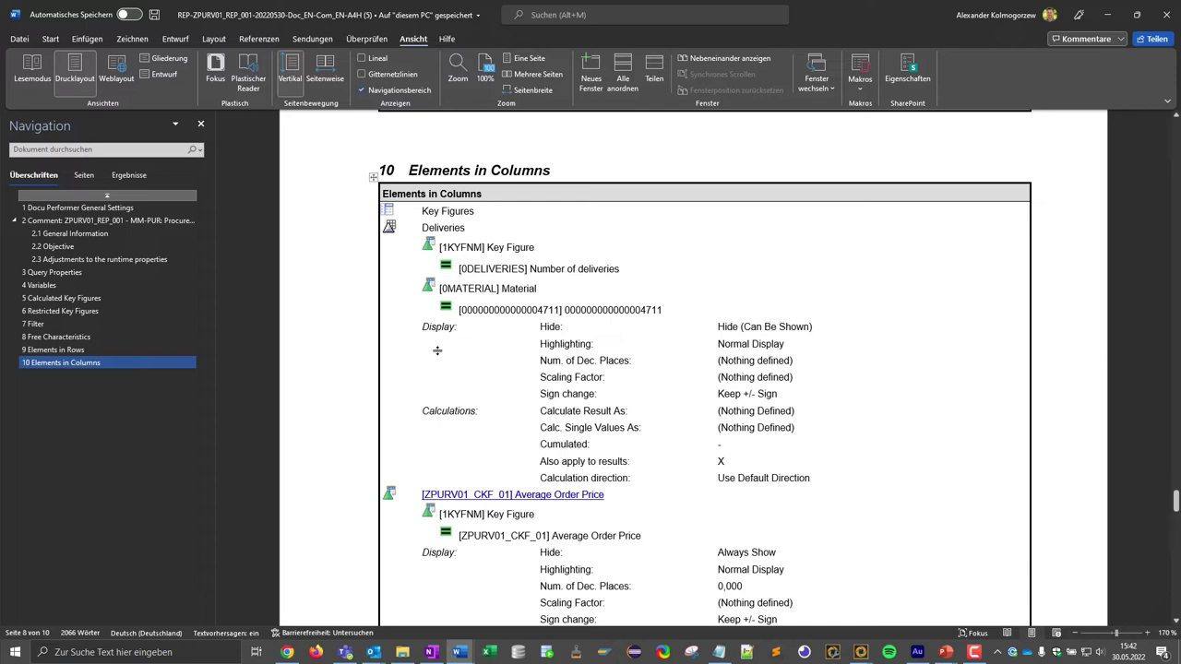
double_click(579, 393)
left_click(559, 411)
Step: Search the document for "zpurv" and follow the Average Order Price link in Elements in Columns to its calculated key figure
left_click(113, 150)
type("zpurv")
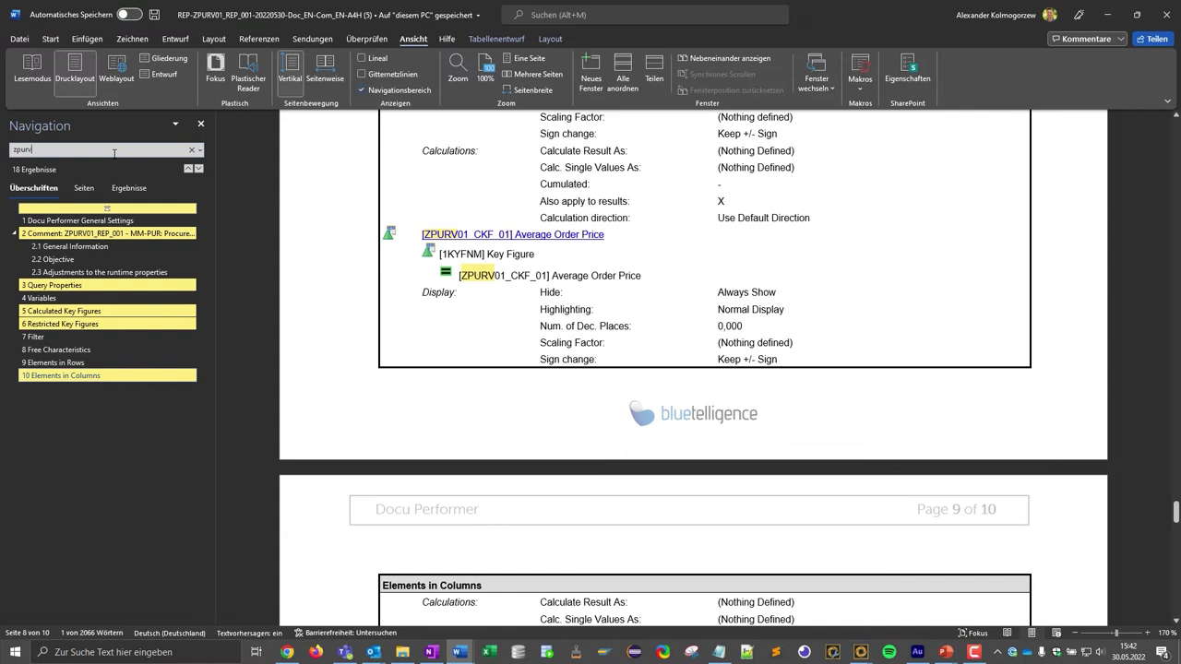
left_click(481, 241, "ctrl")
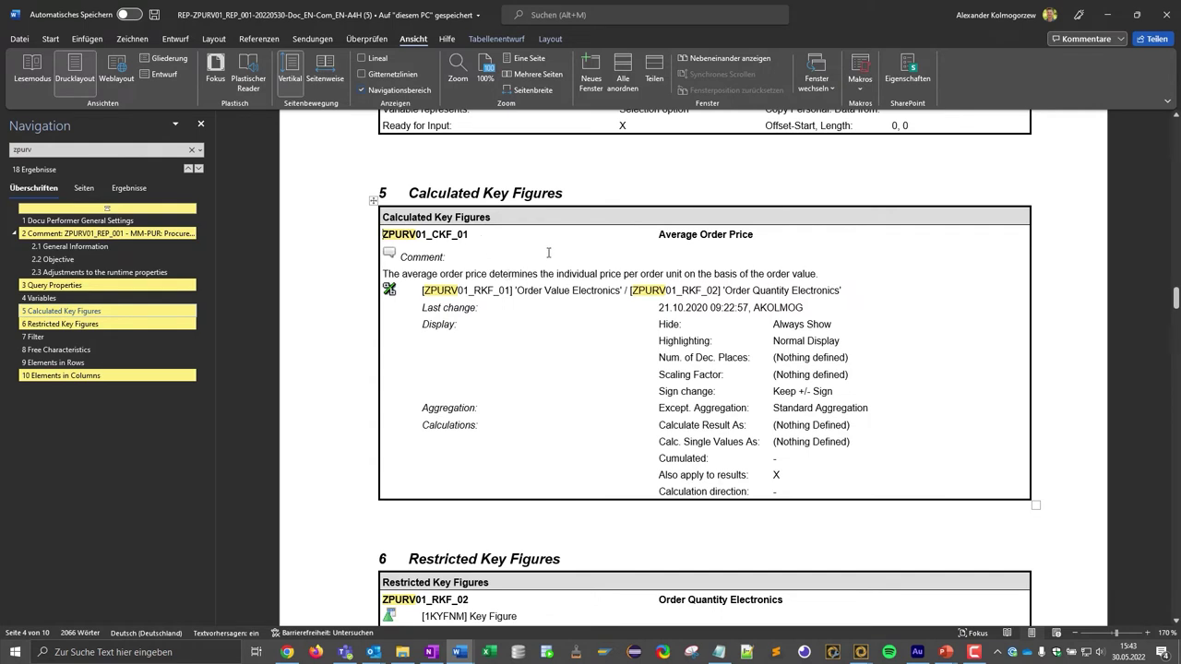
Step: Switch to the running PowerPoint slide show and advance to the Documentation Concept slide
left_click(942, 656)
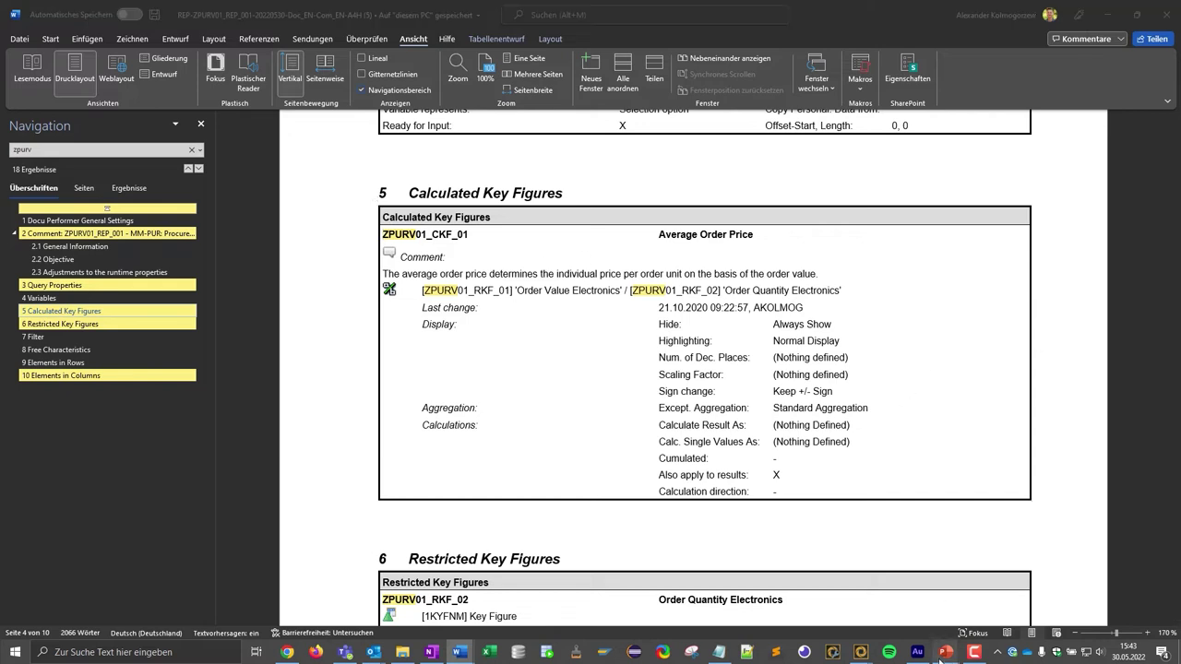
left_click(962, 604)
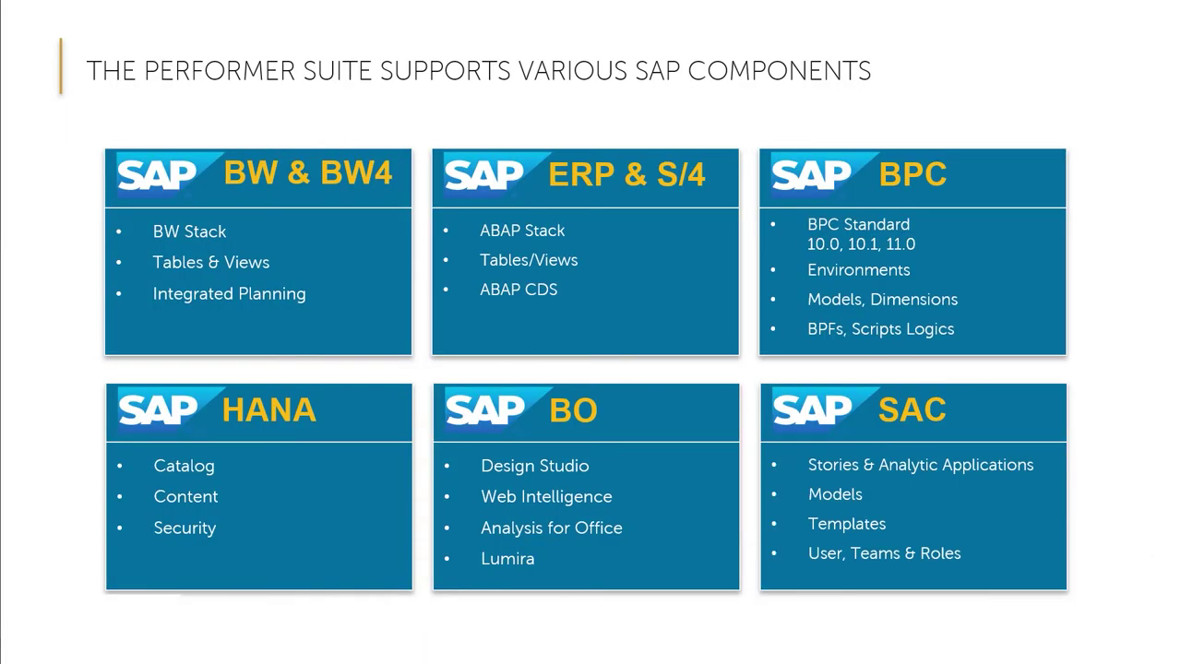
left_click(766, 420)
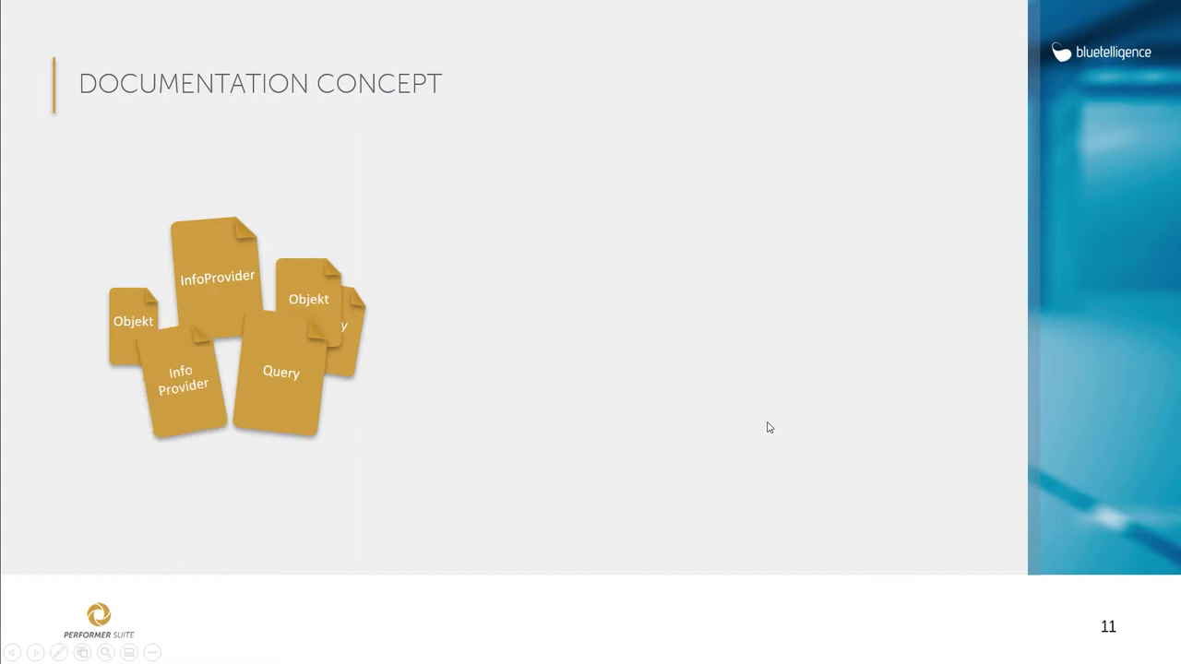